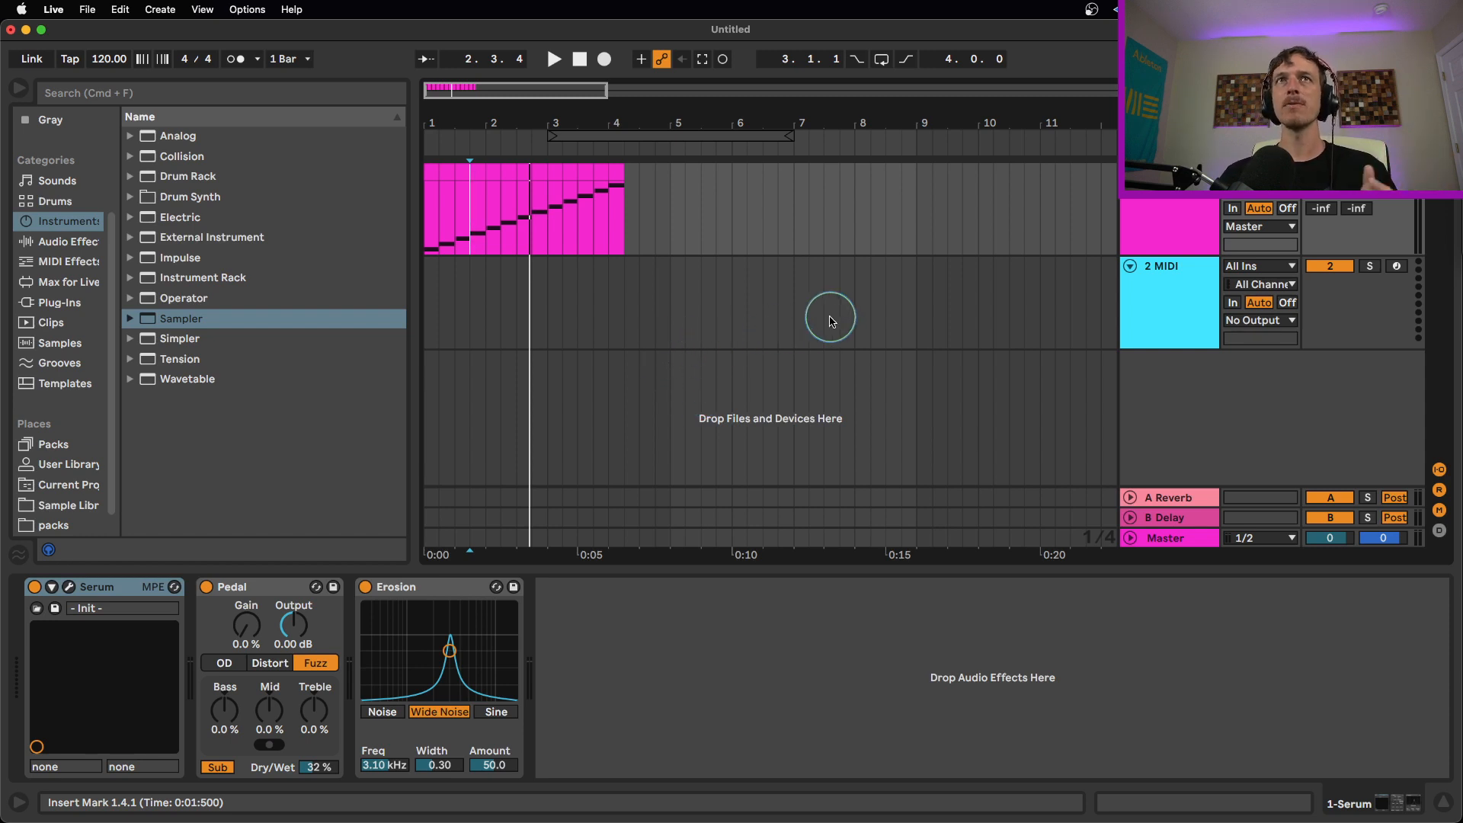
Step: Open the first track's Serum synth, review its oscillator and effects settings, and close it
click(1187, 218)
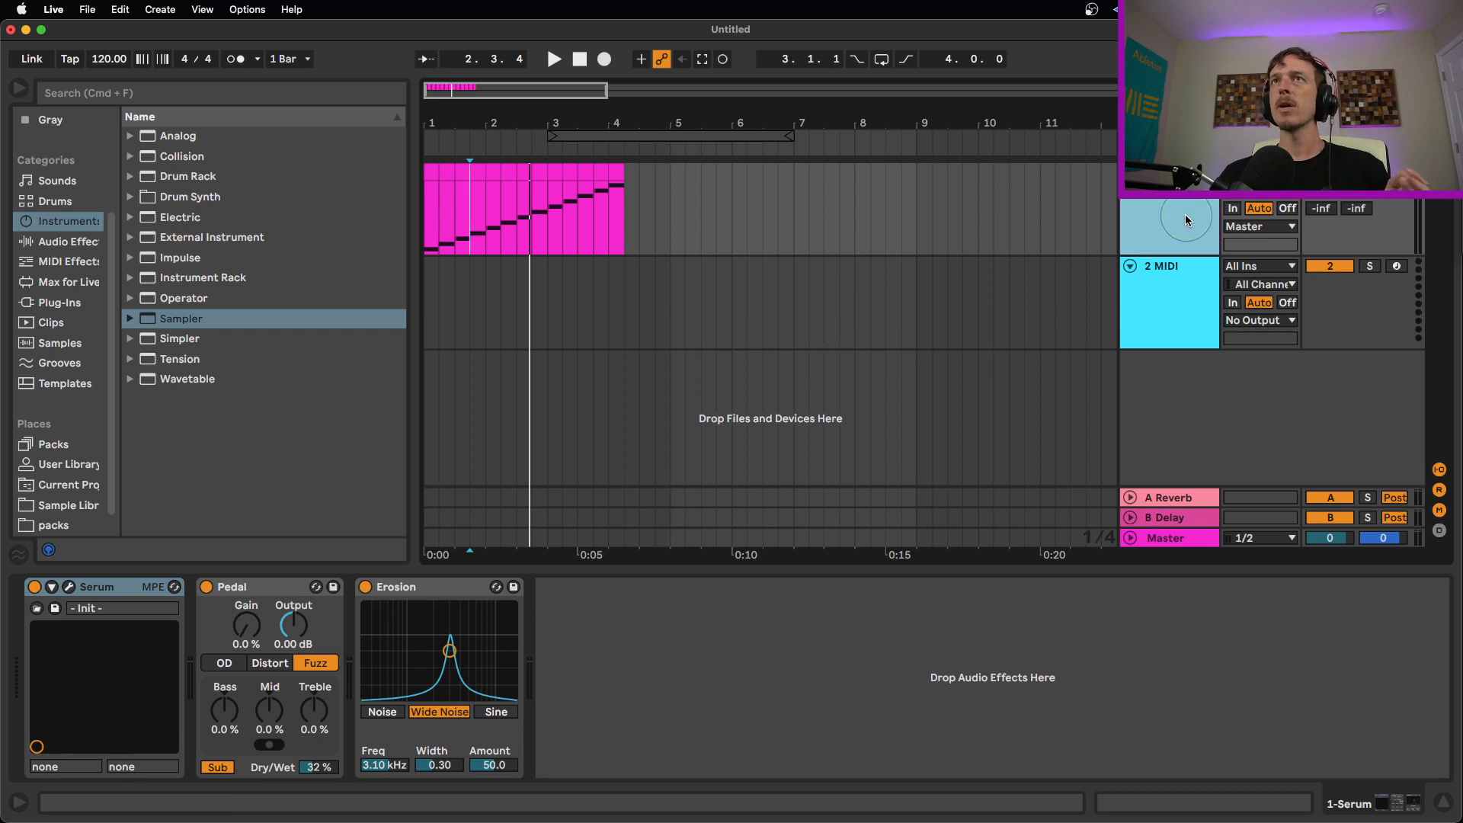
click(80, 593)
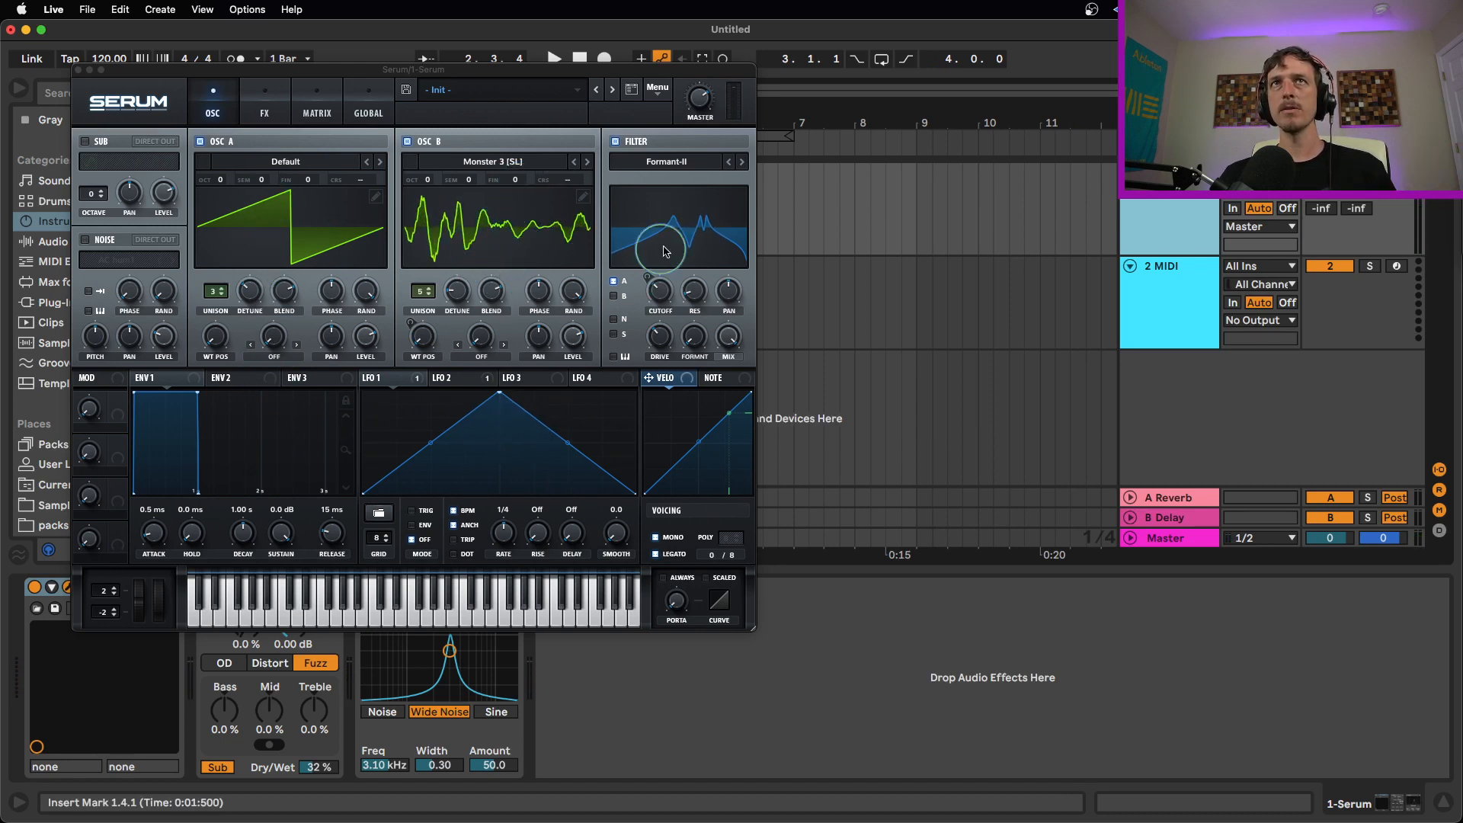
click(264, 107)
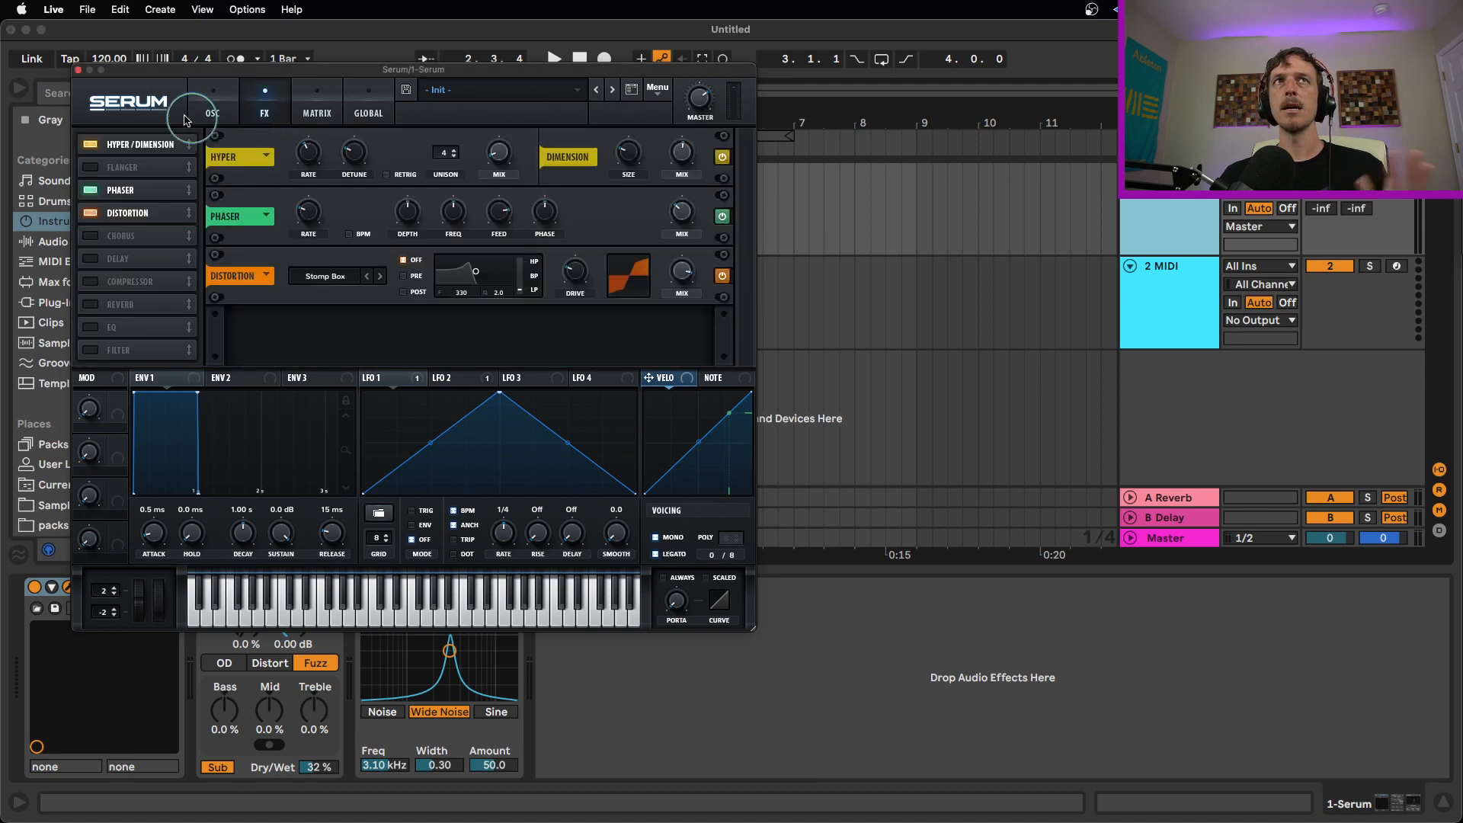
click(77, 70)
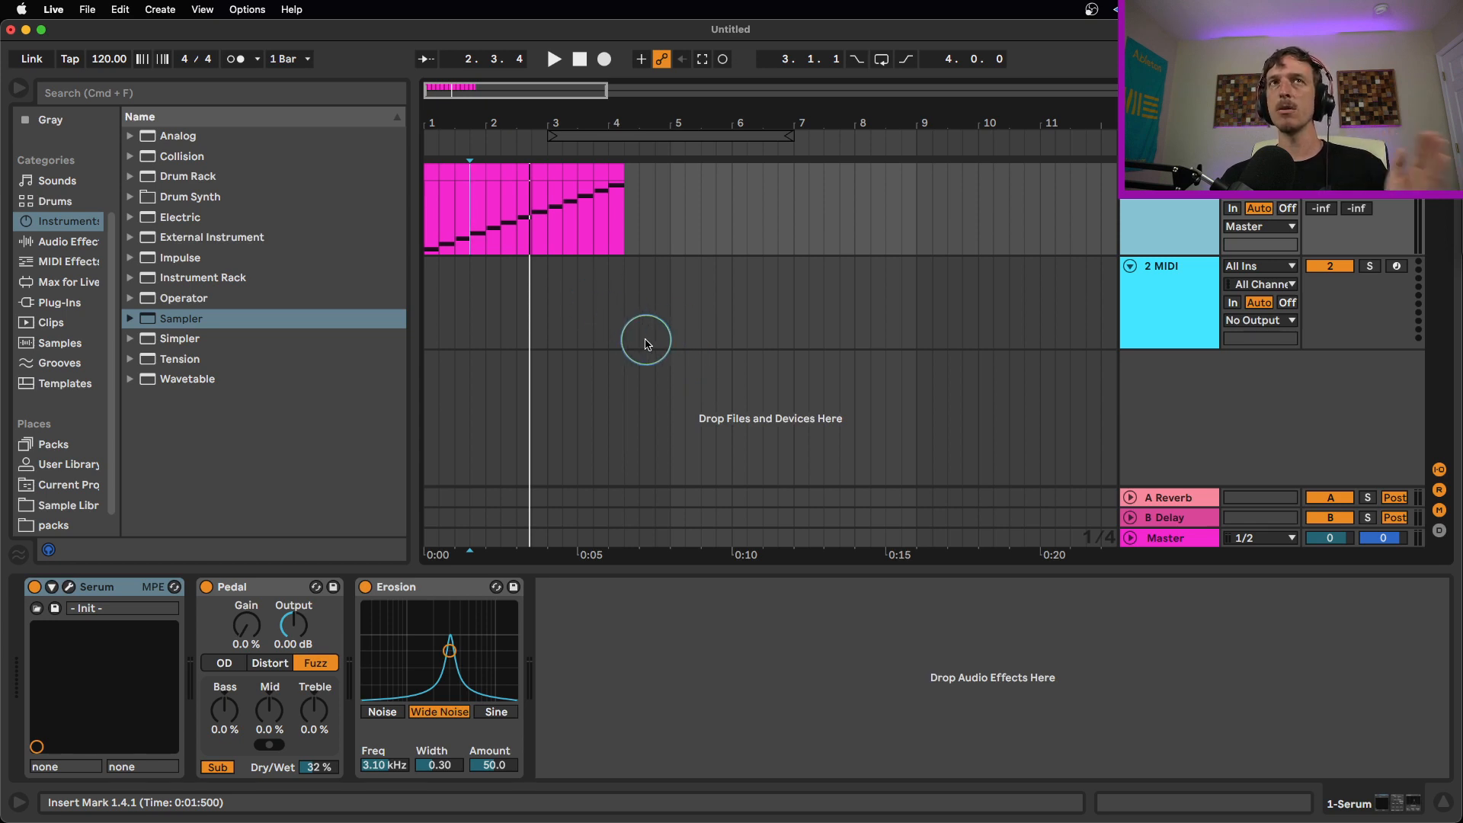
Step: Inspect the notes in the first, second, third and last short MIDI clips on the Serum track
double_click(431, 169)
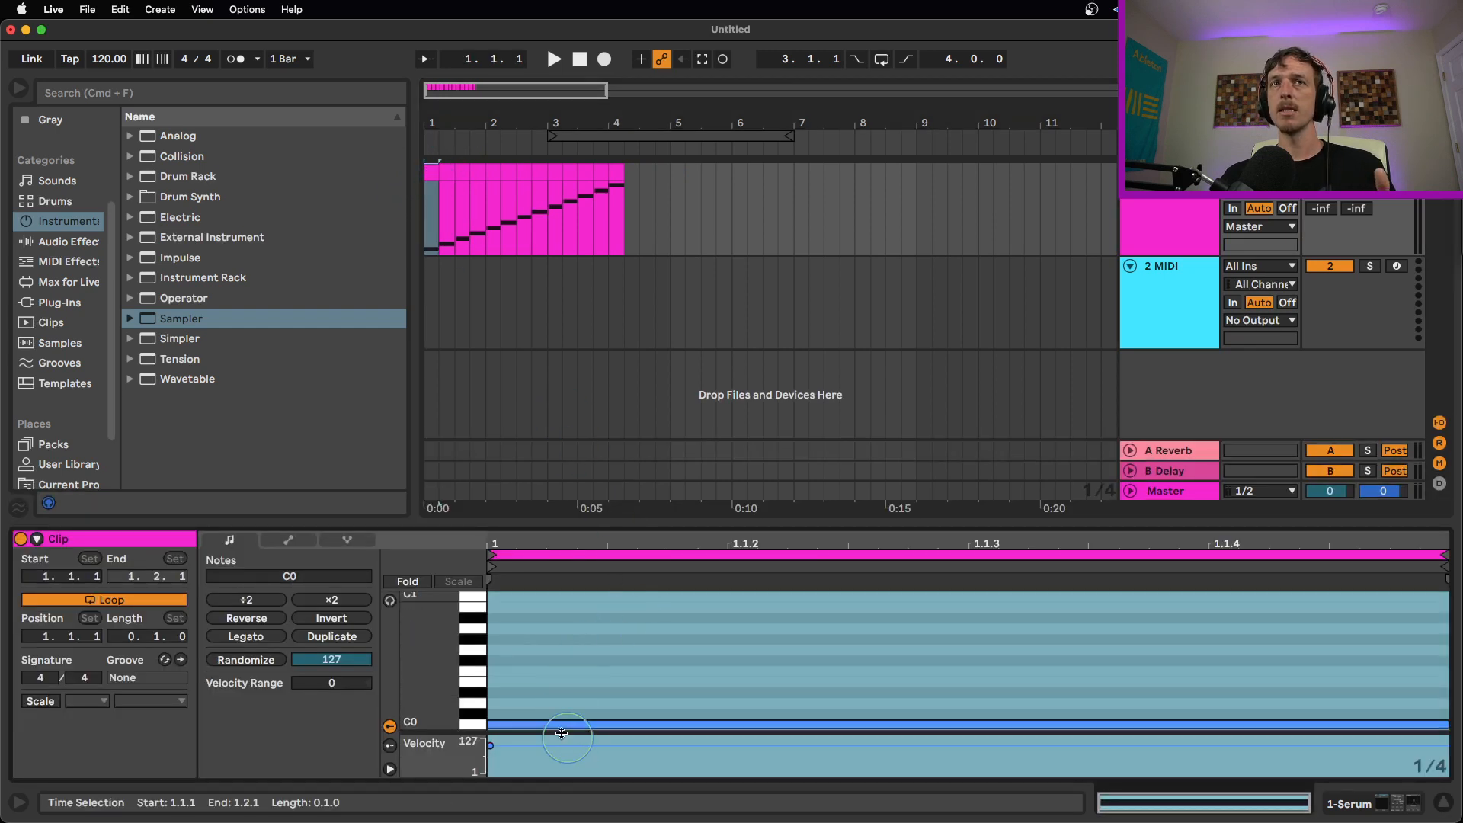
click(442, 176)
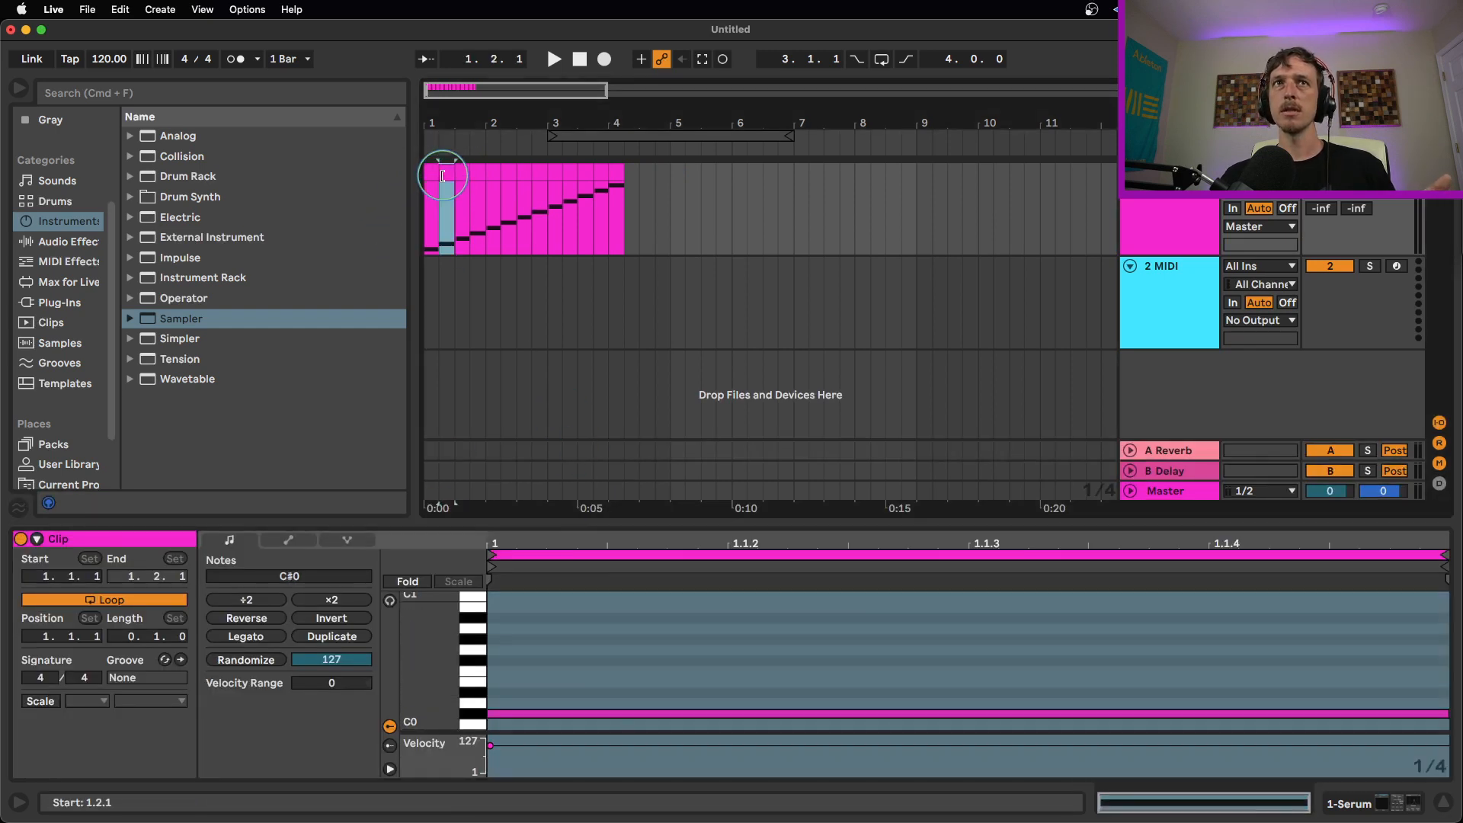
click(462, 175)
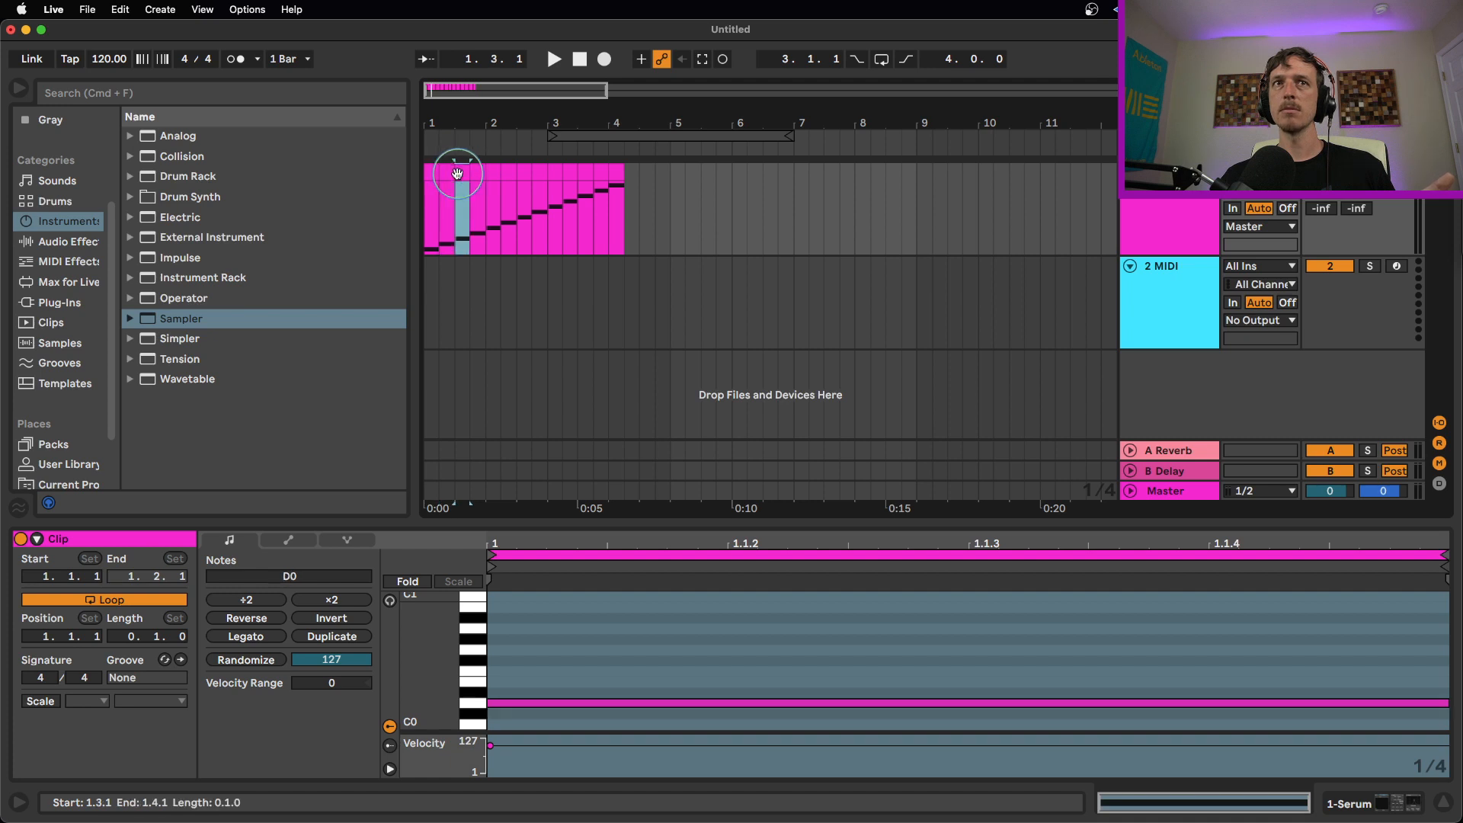
click(614, 166)
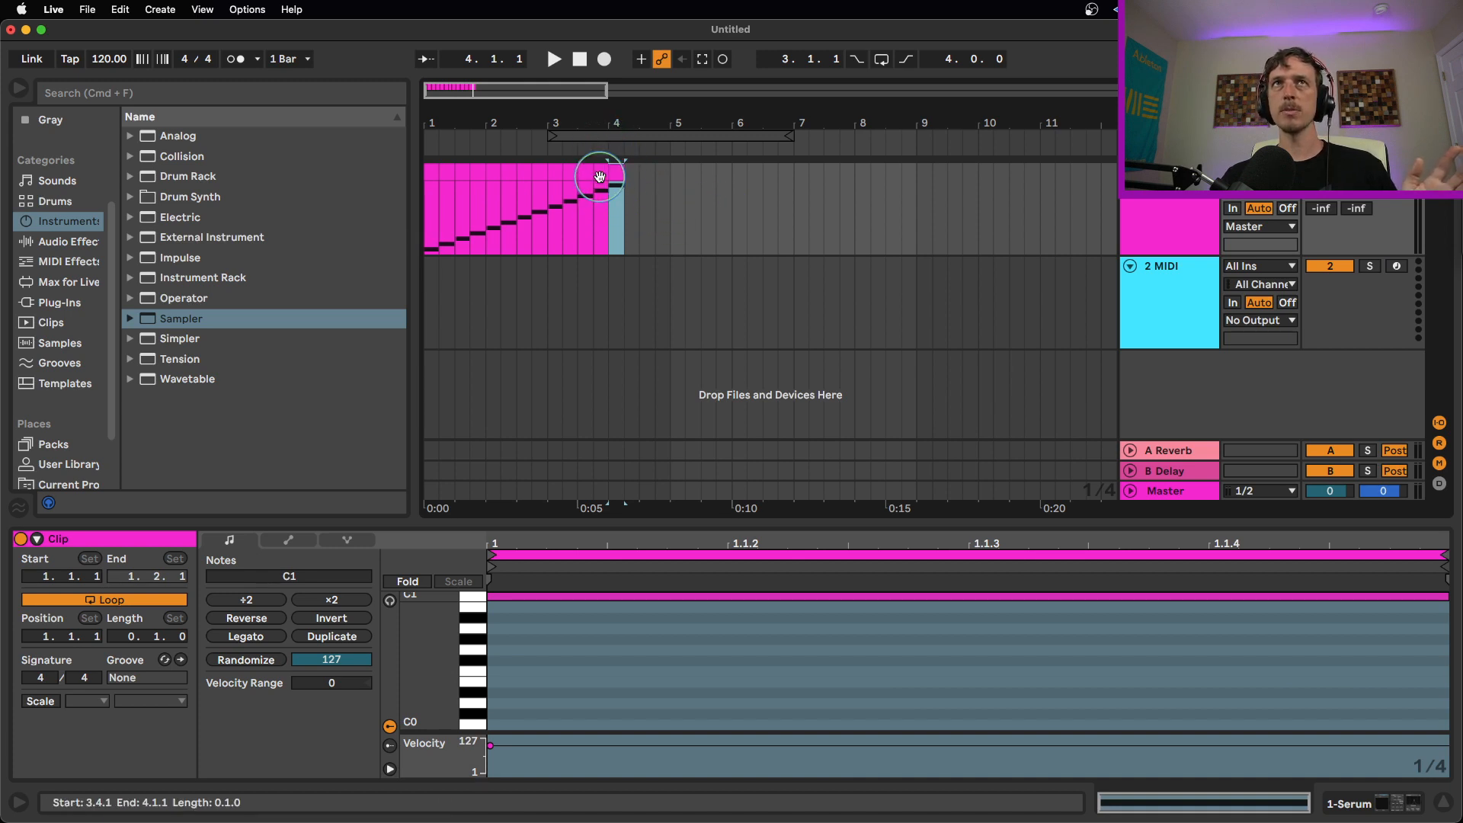
click(671, 209)
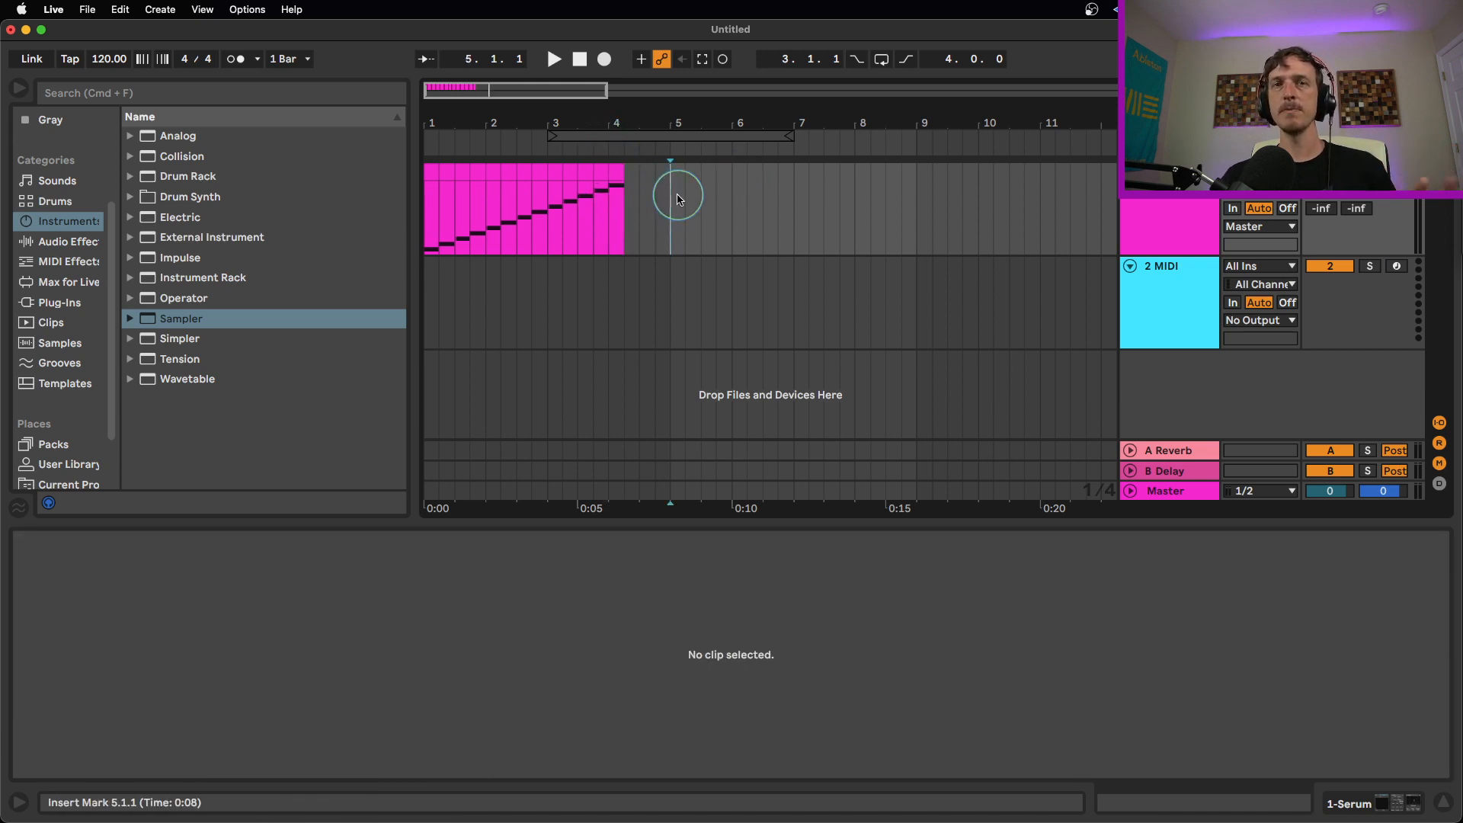
Step: Freeze and flatten the Serum track to audio, and delete the leftover tail after 4.2.1
click(1156, 189)
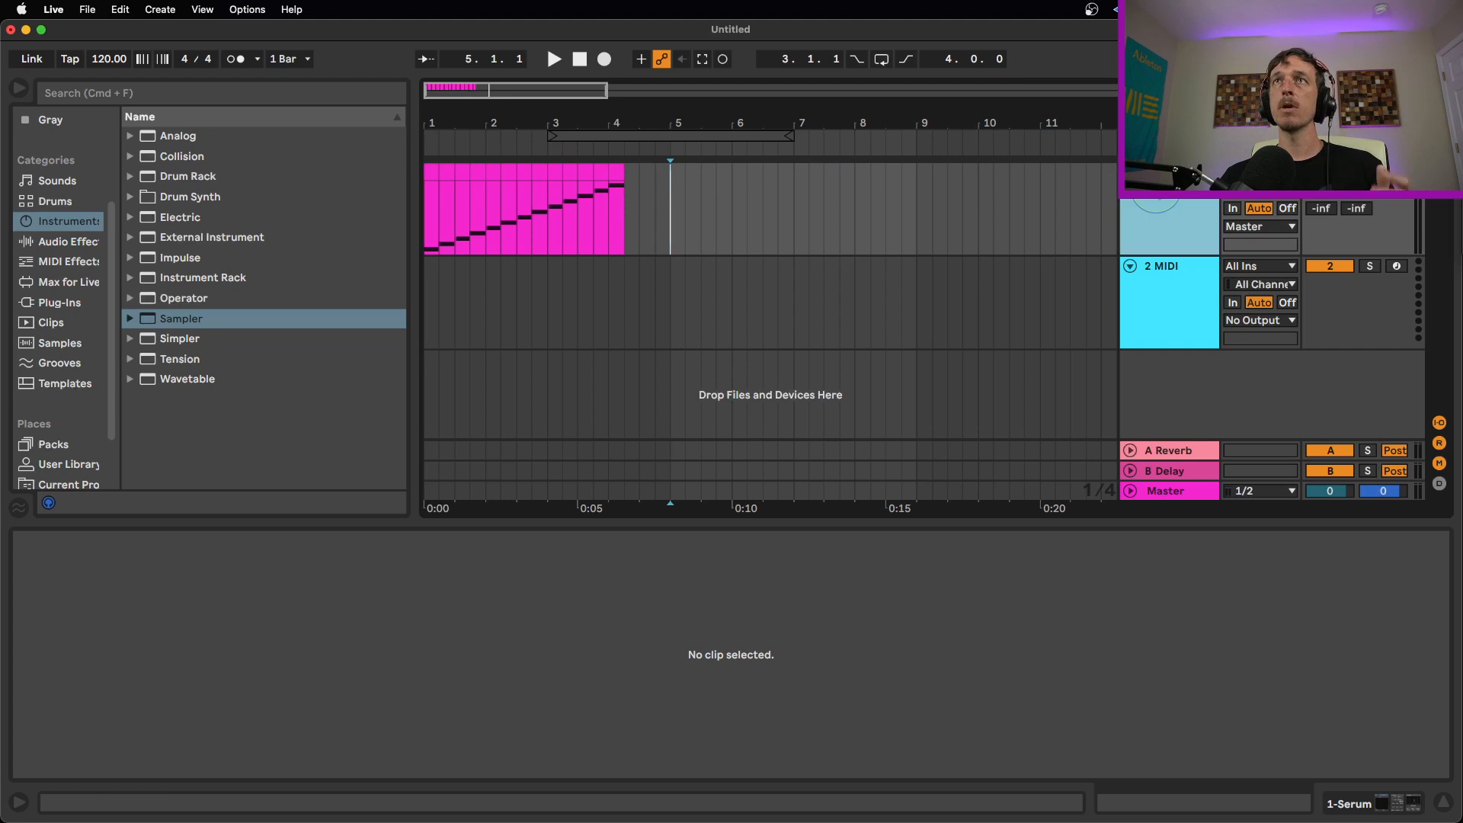
right_click(1153, 192)
click(1226, 316)
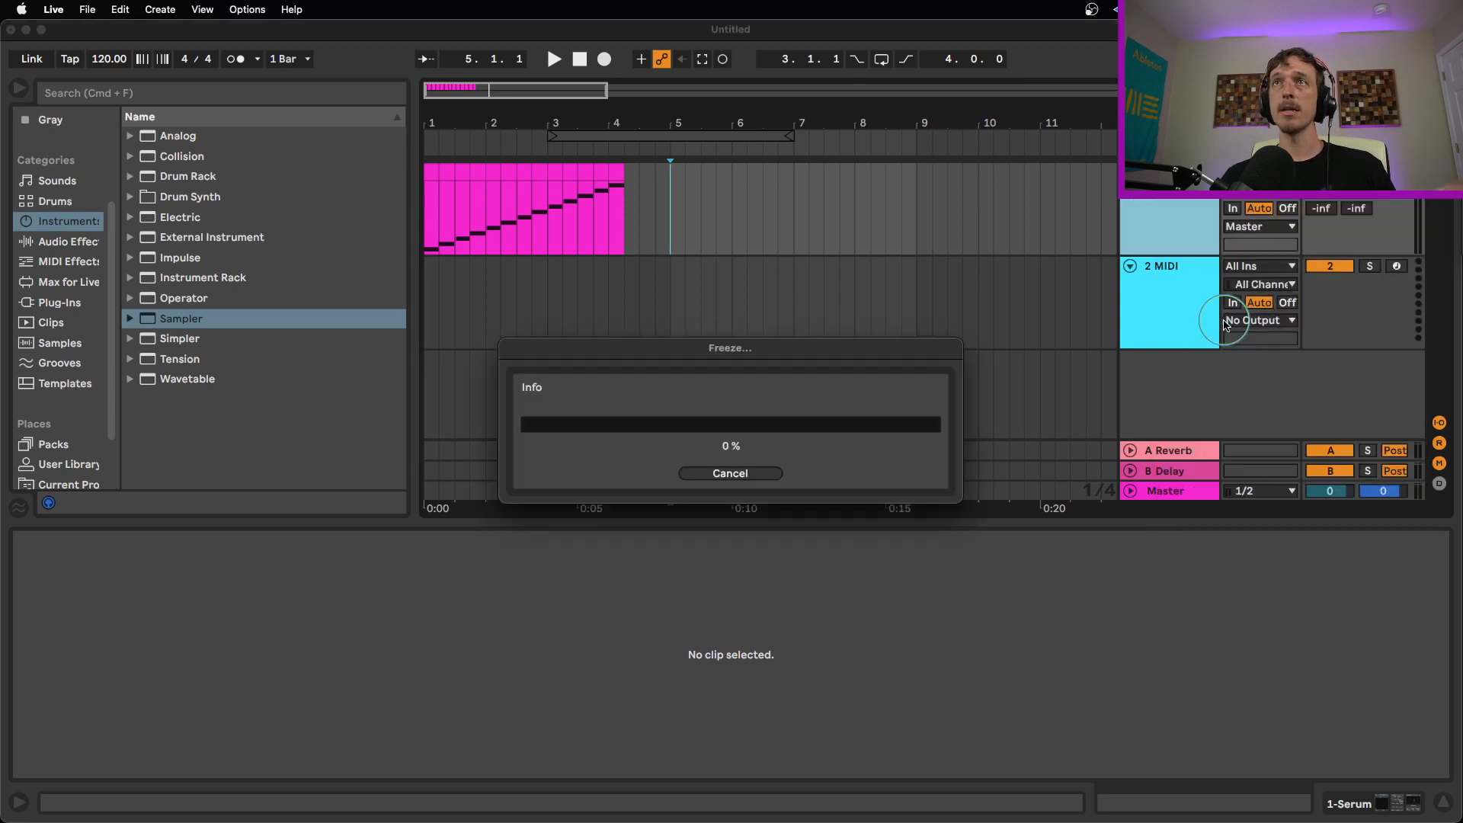
right_click(1155, 212)
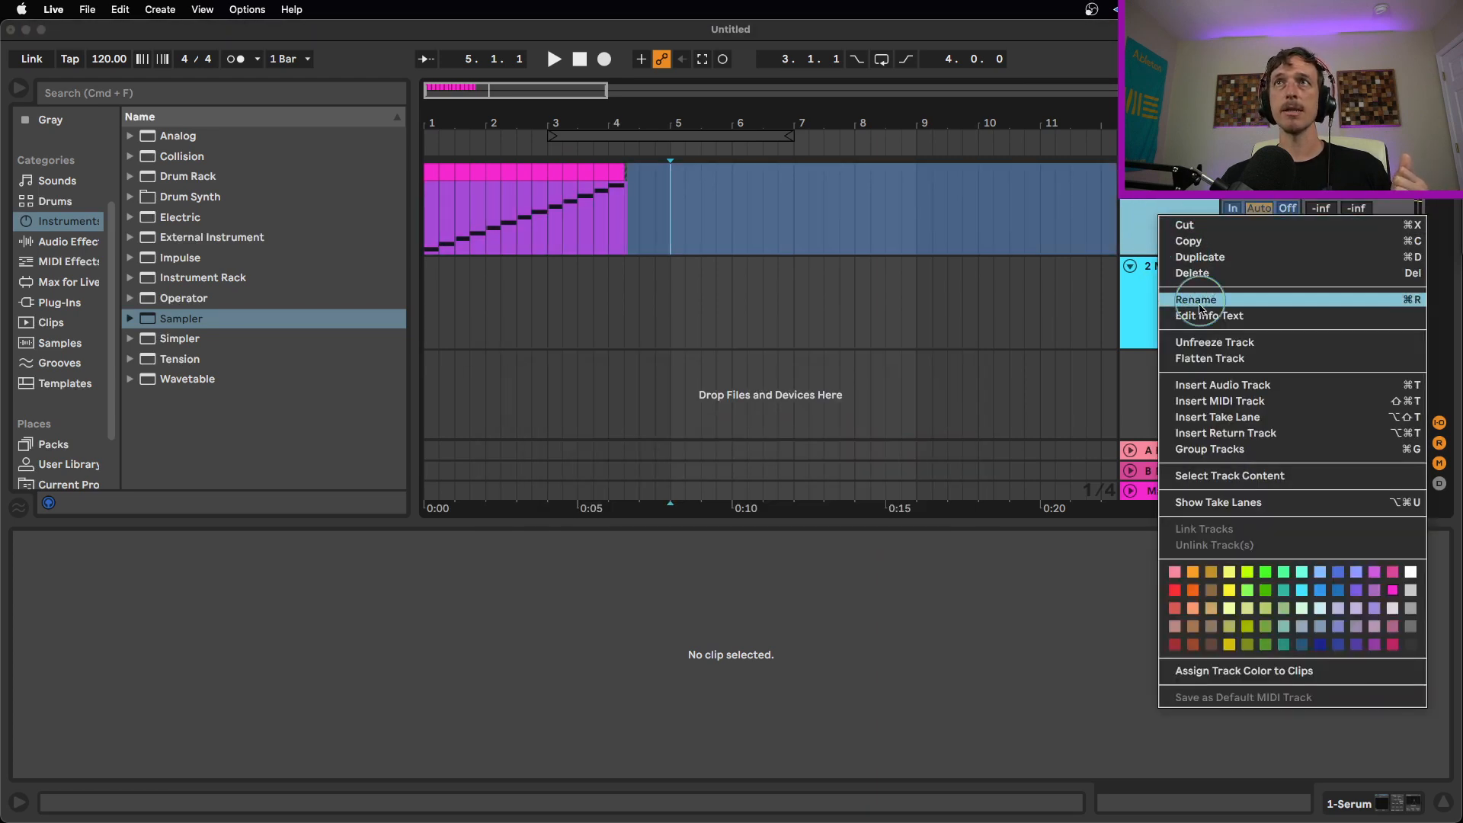
click(1212, 359)
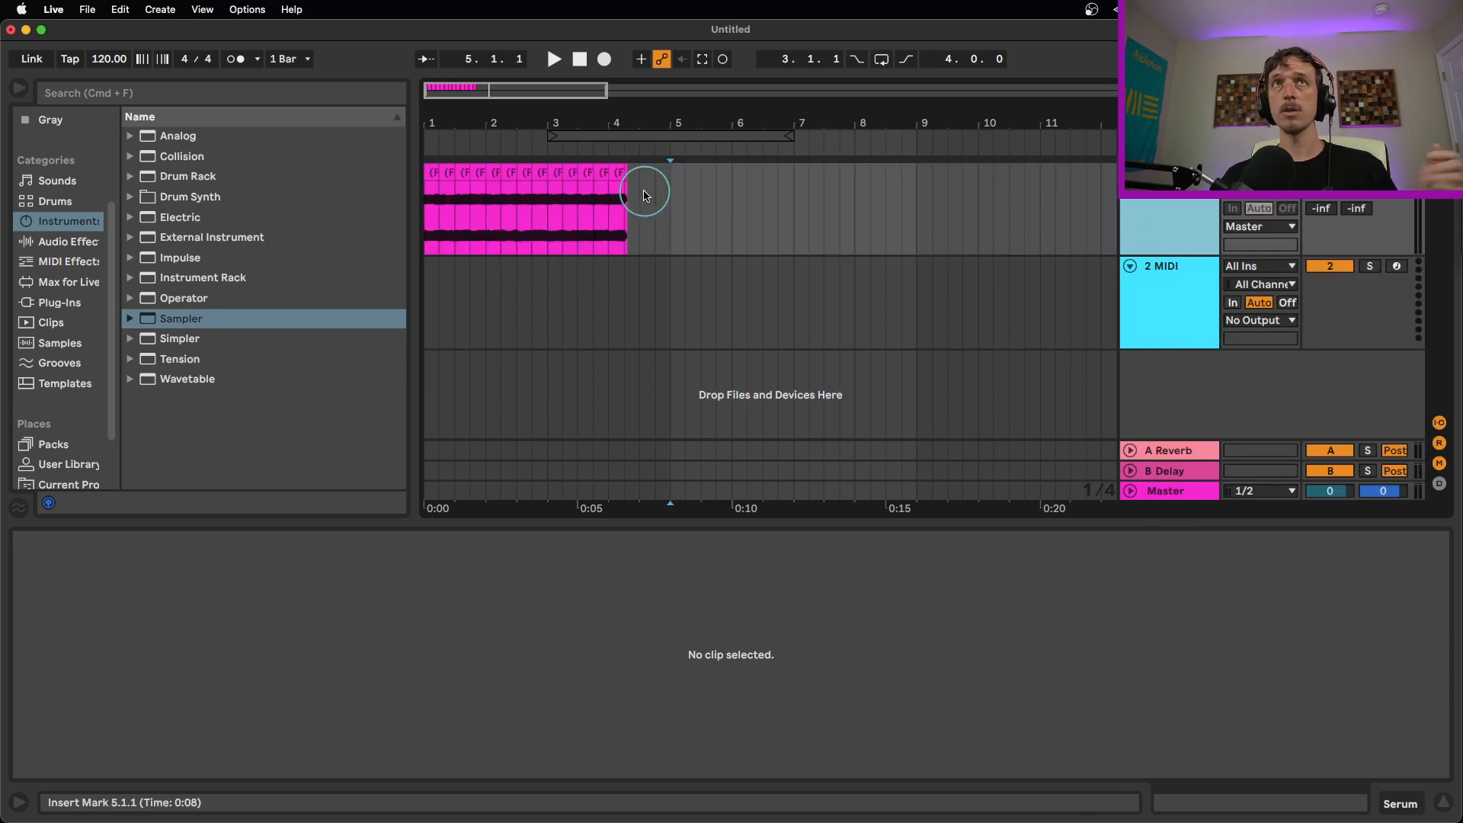
drag(636, 189, 622, 192)
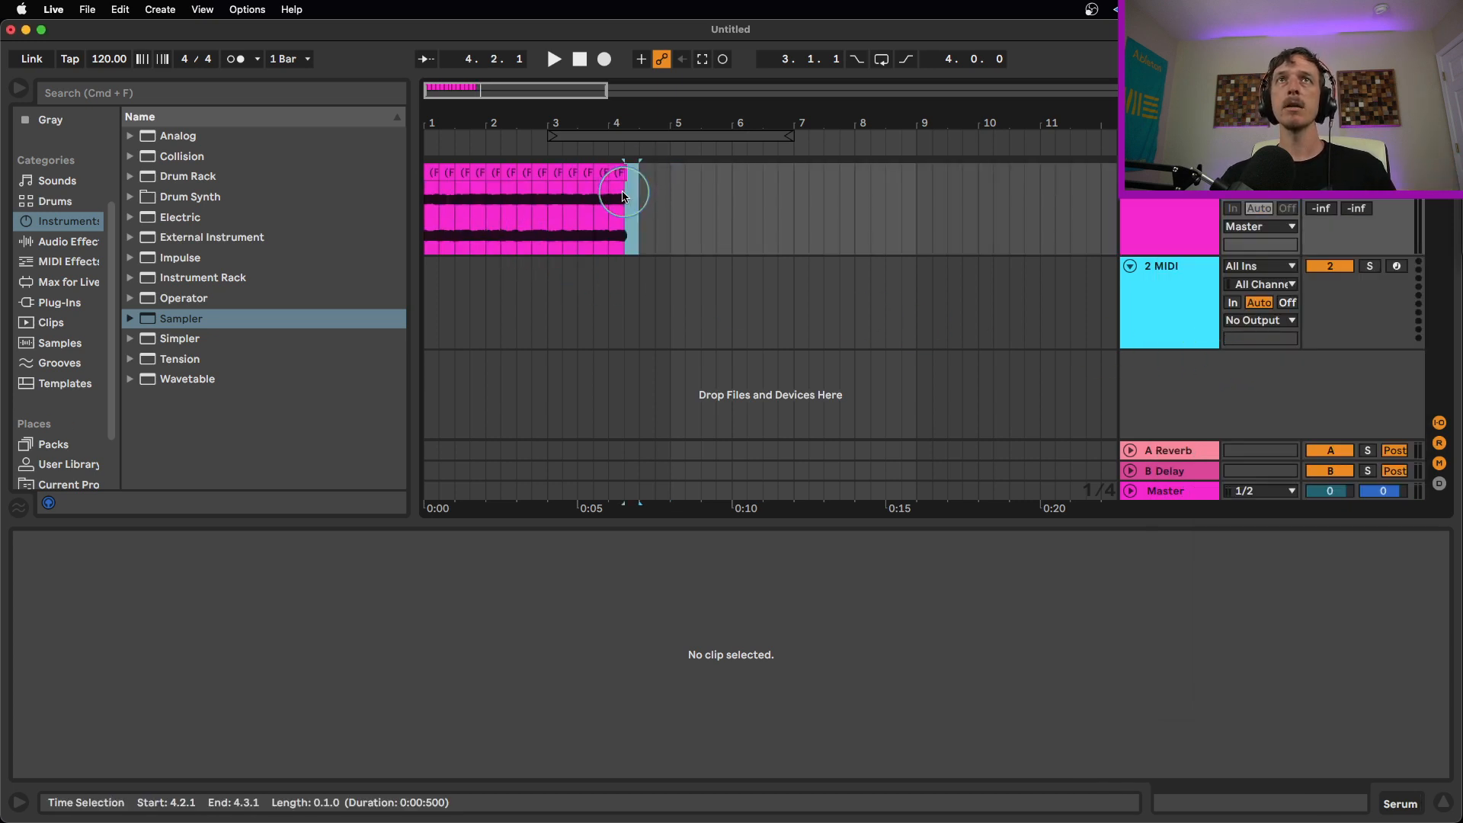
key(Delete)
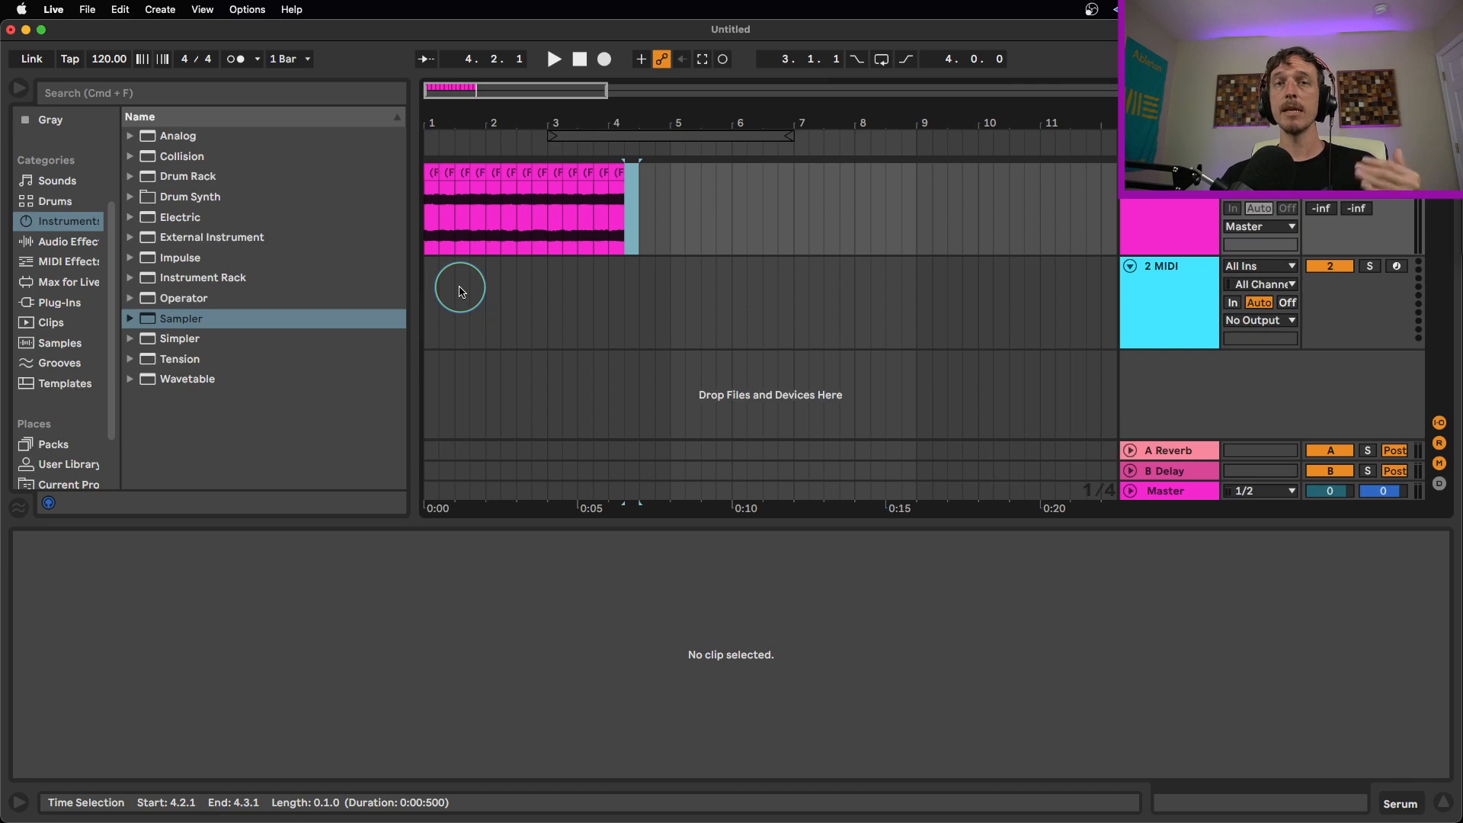
Step: Load Sampler onto the second MIDI track and fill it with all the flattened Serum clips
click(158, 328)
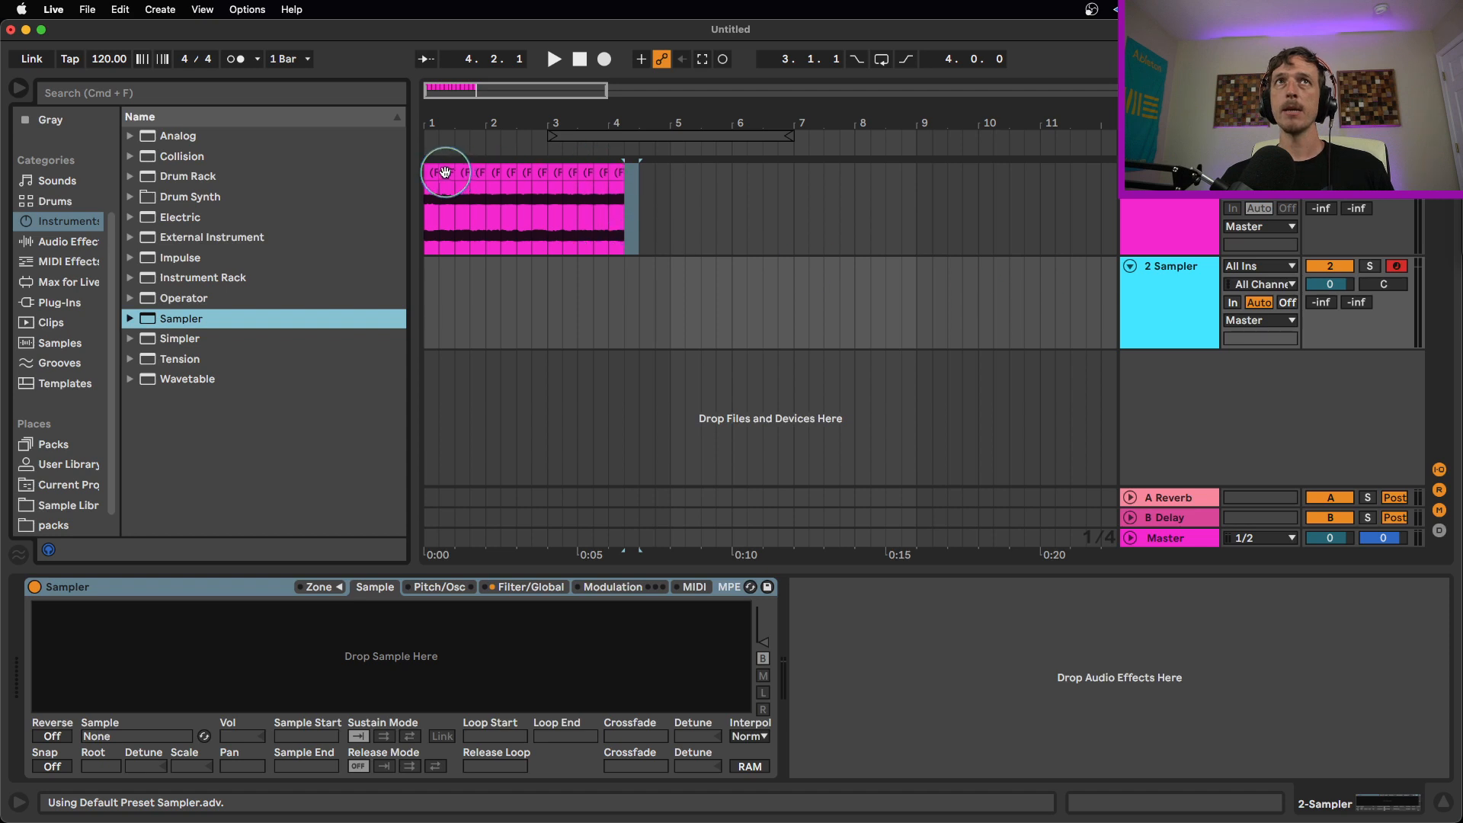
click(431, 165)
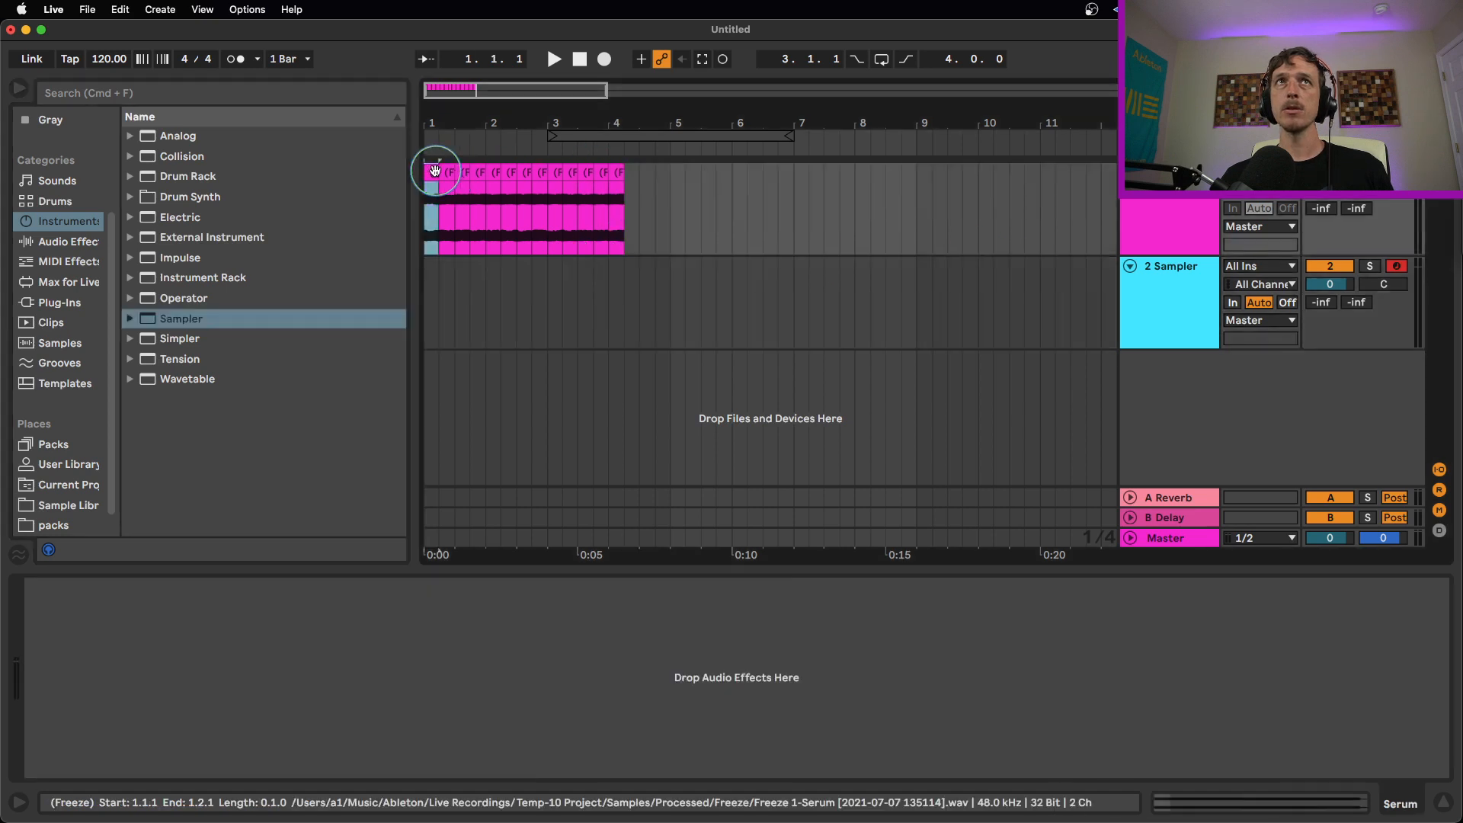
click(626, 173)
click(1154, 289)
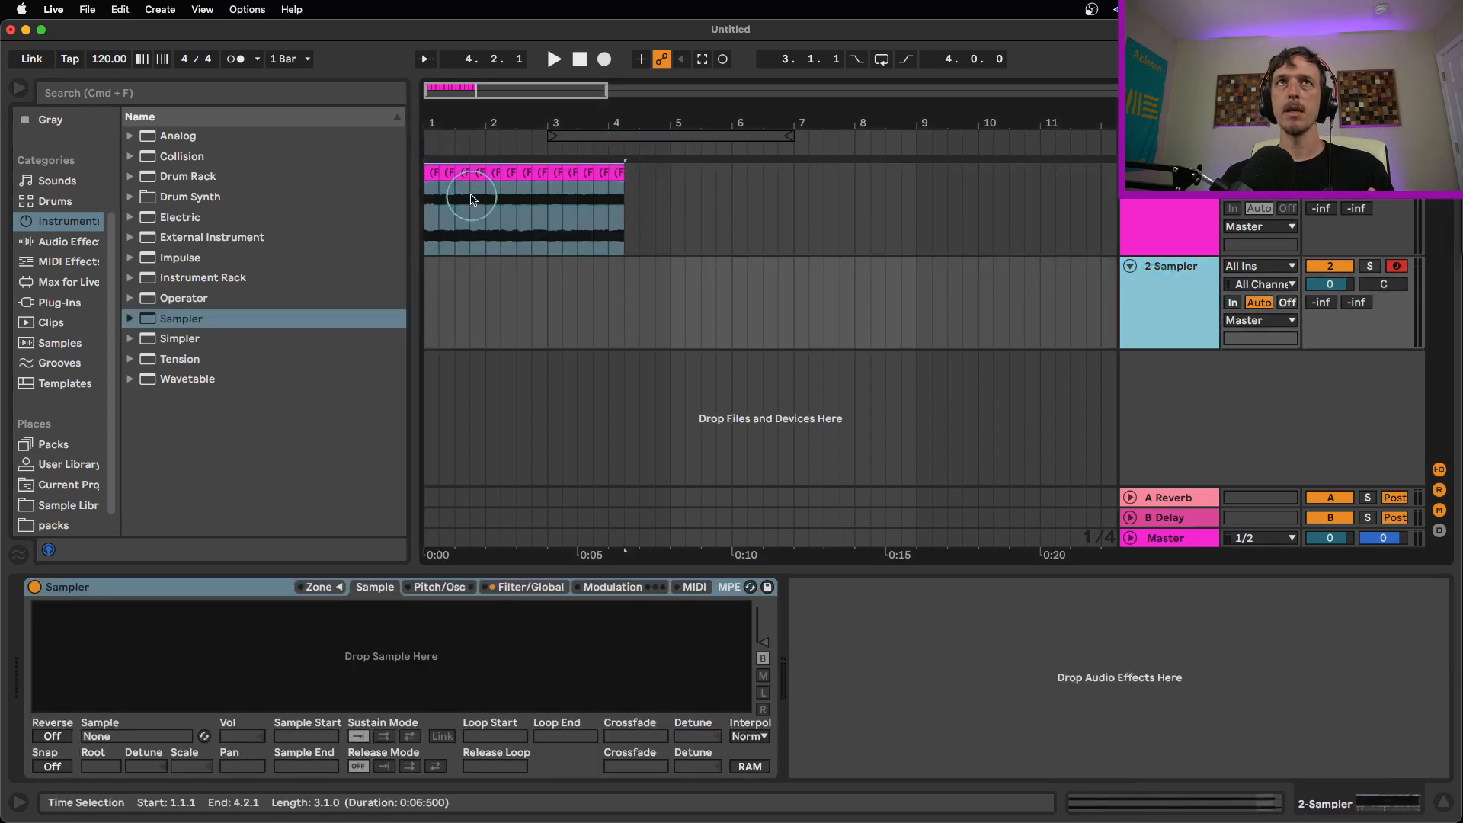
drag(477, 174, 369, 663)
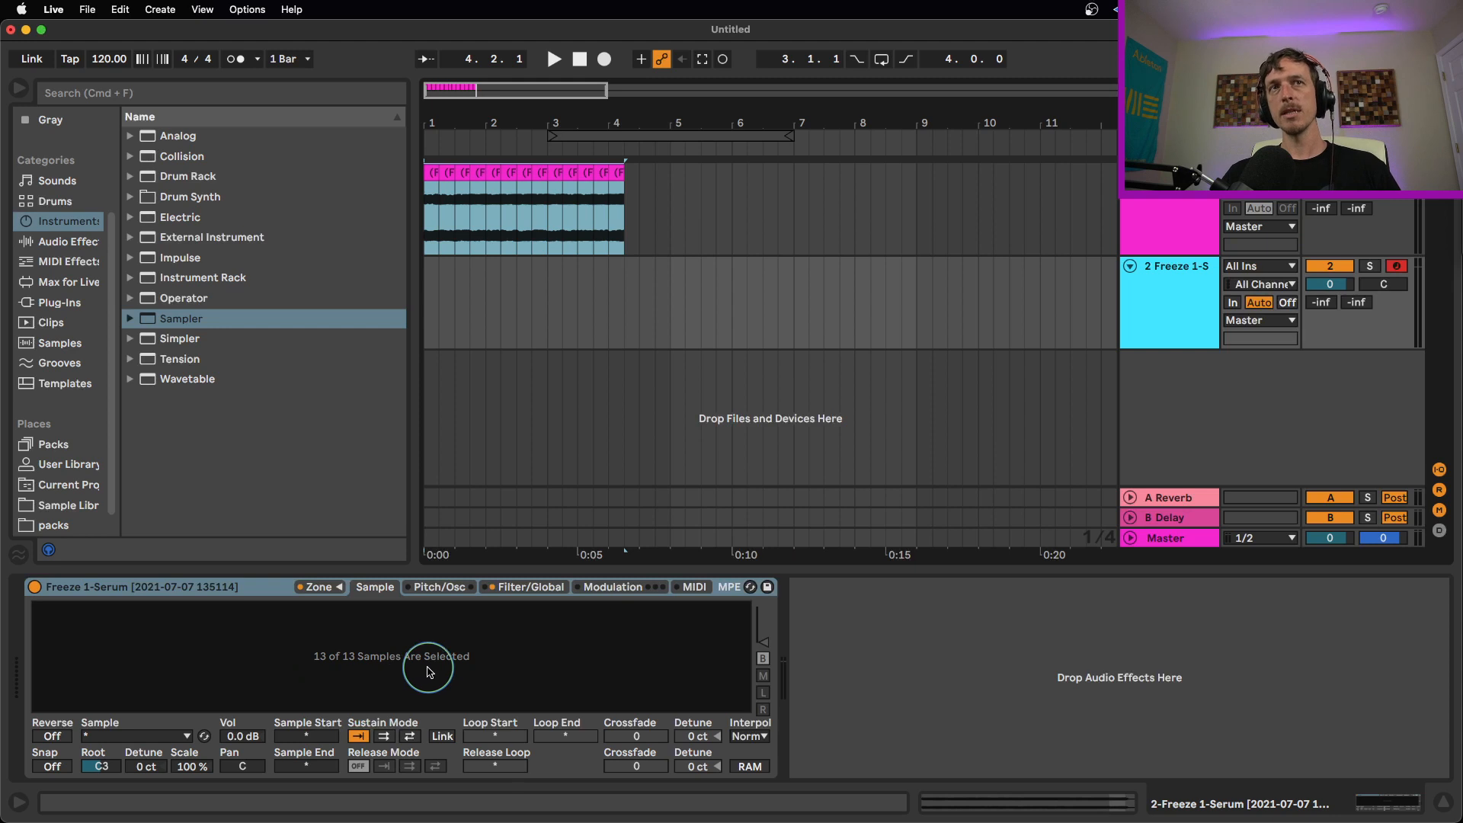
Step: Audition the stacked samples with the computer keyboard at octave C2, and examine individual sample slices in Sampler's zone editor
key(z)
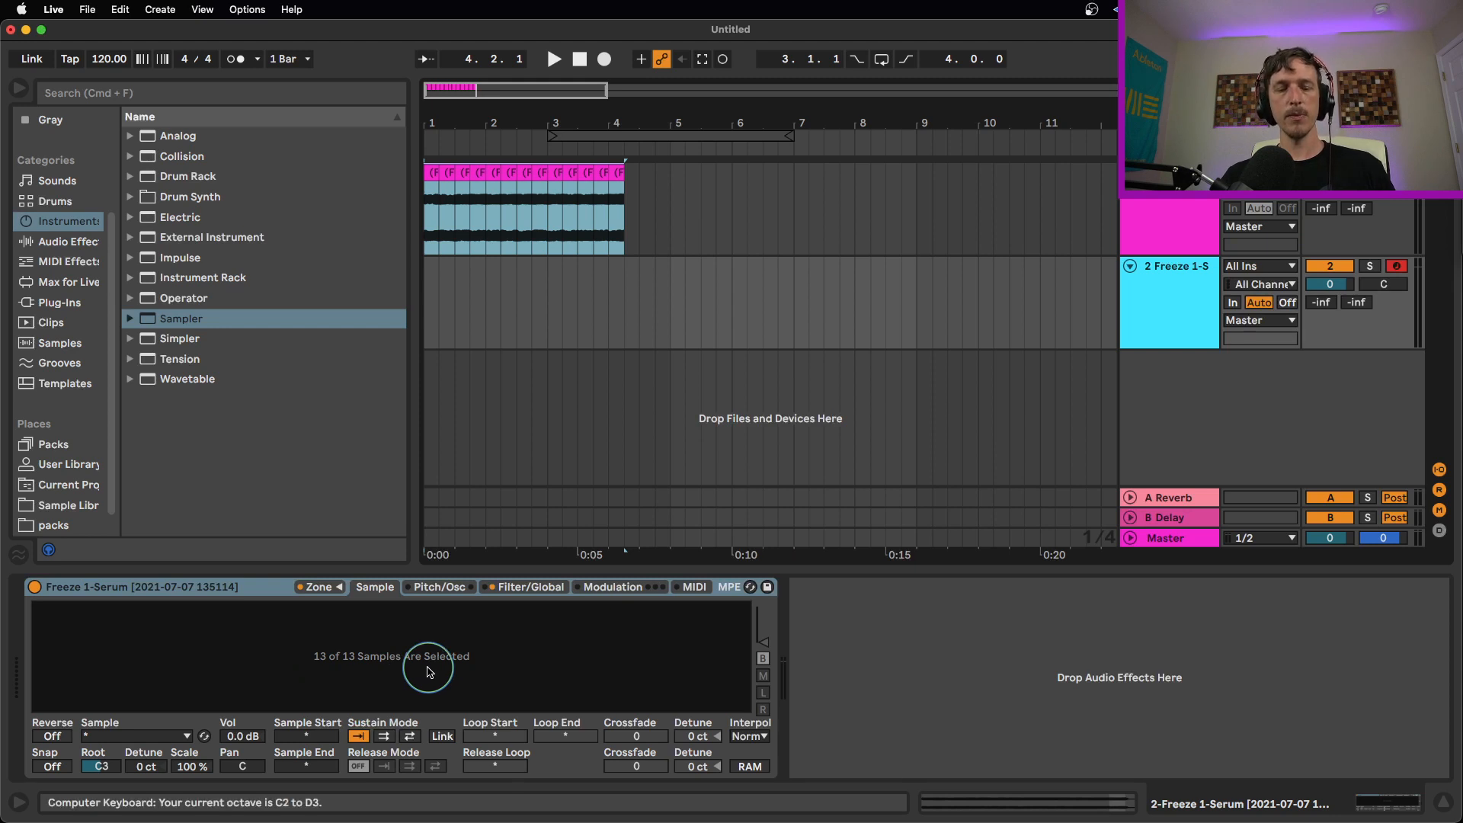
key(a)
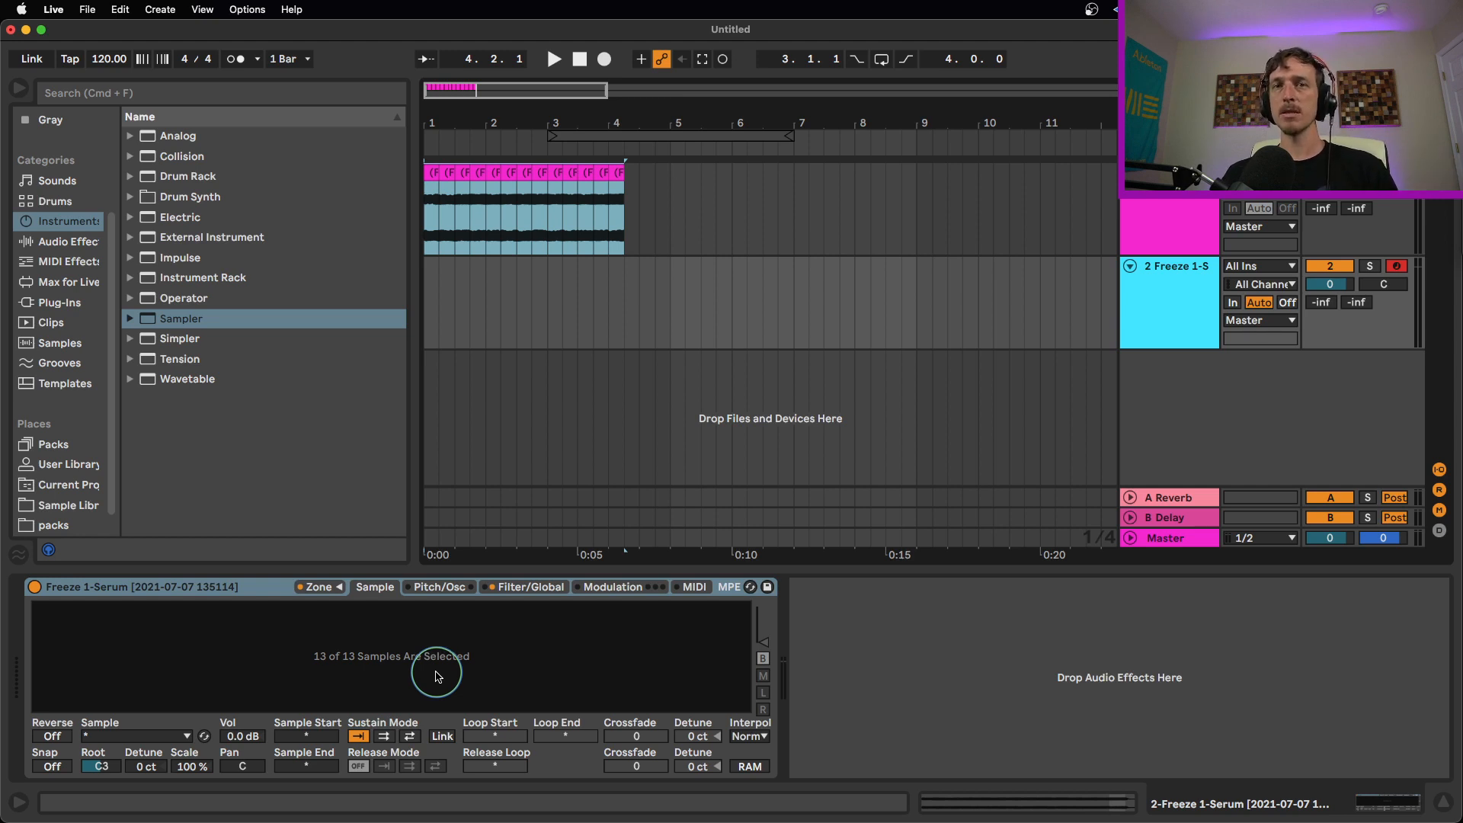
click(326, 588)
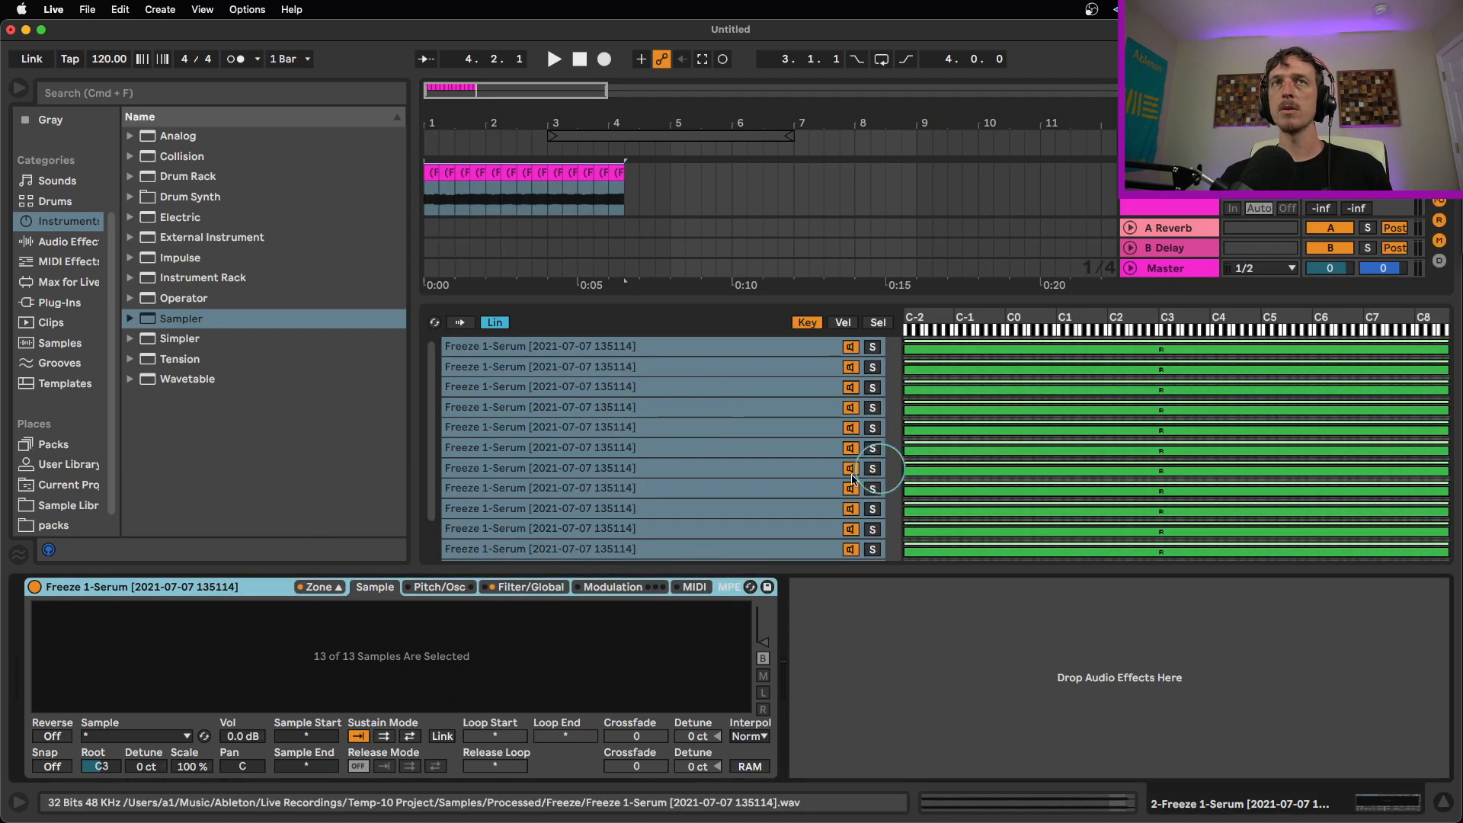
click(630, 367)
click(631, 349)
click(631, 384)
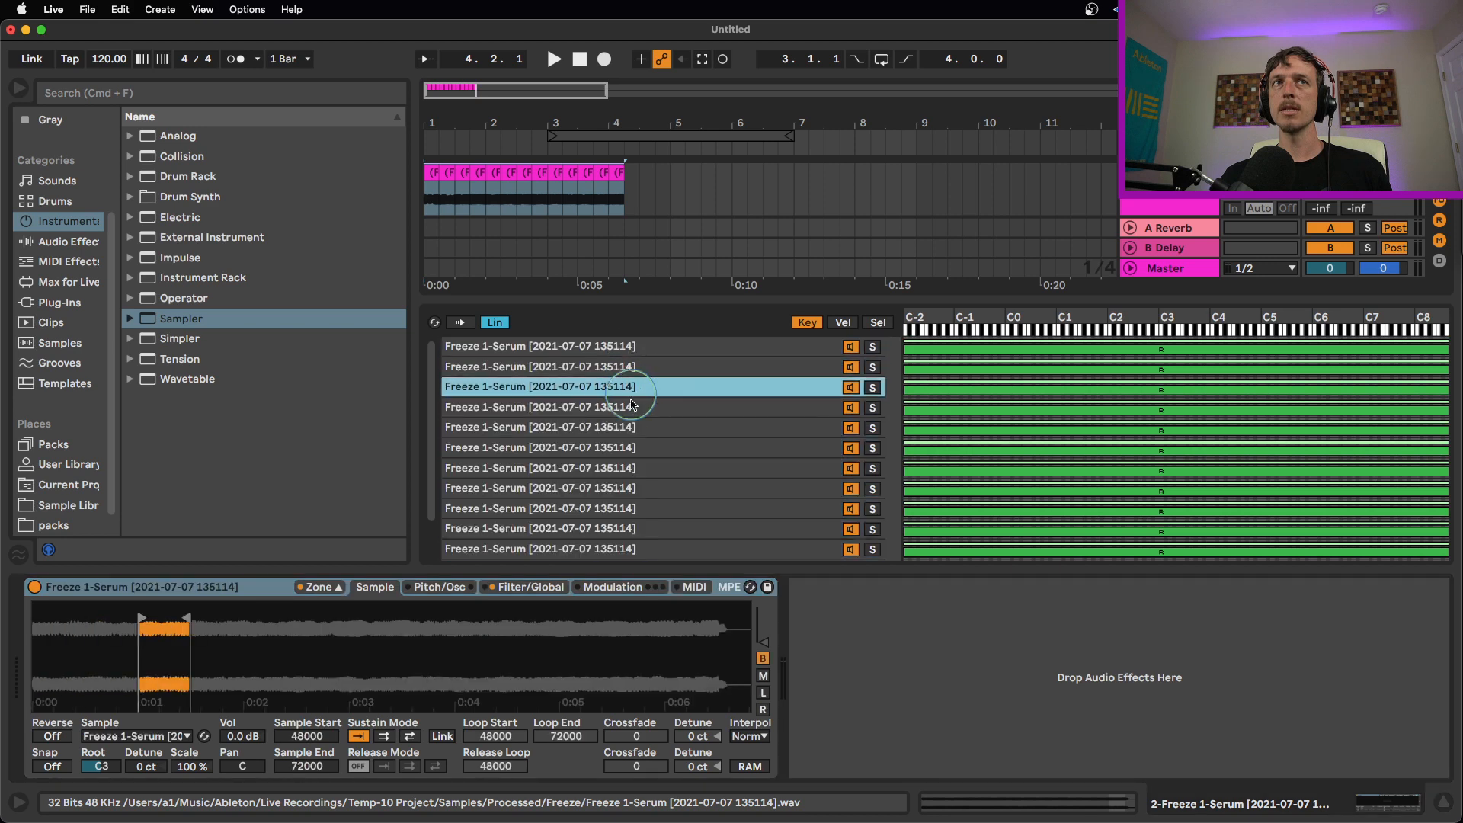
click(636, 409)
click(641, 449)
click(642, 466)
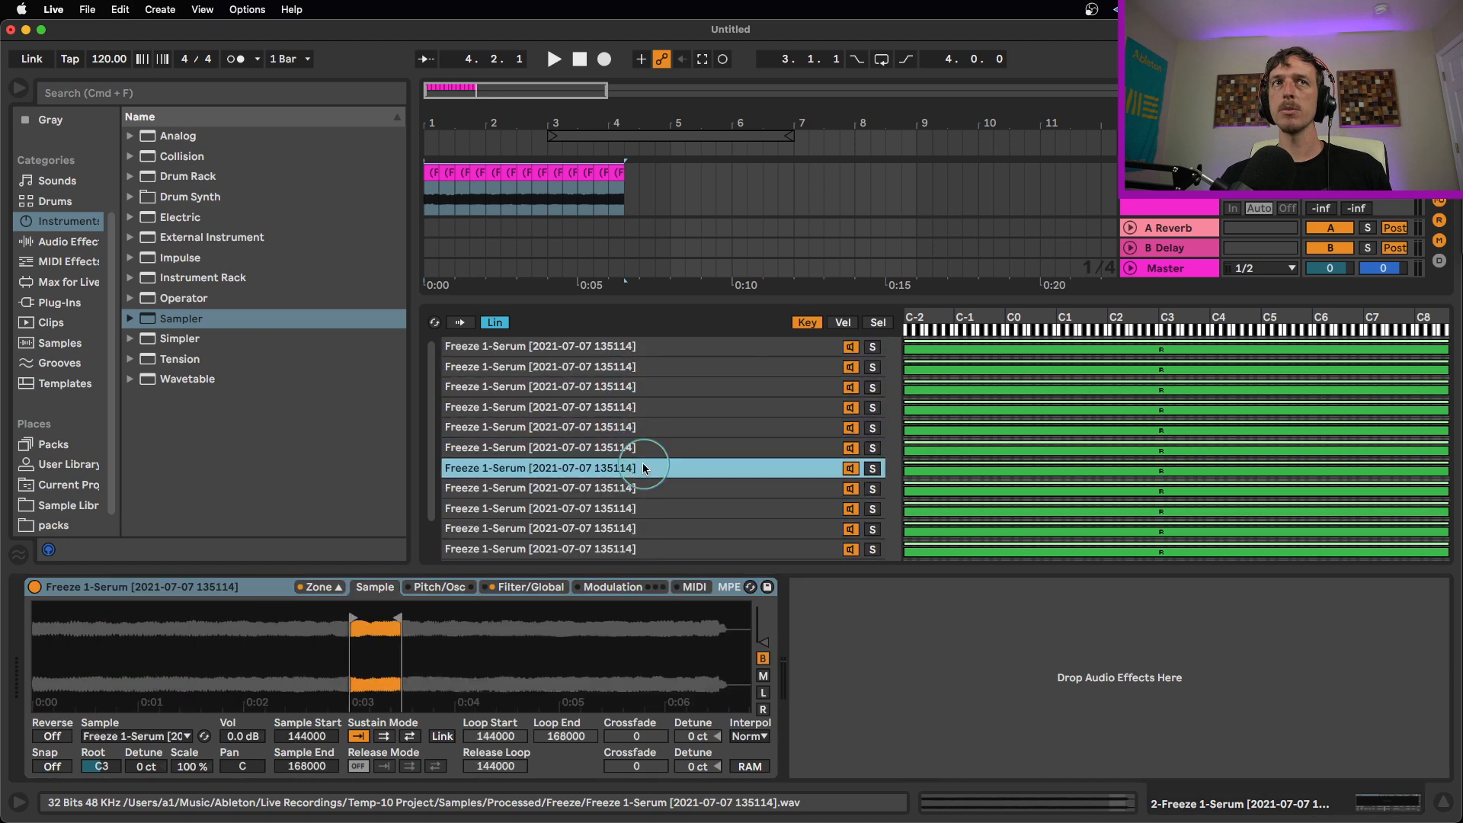
click(639, 349)
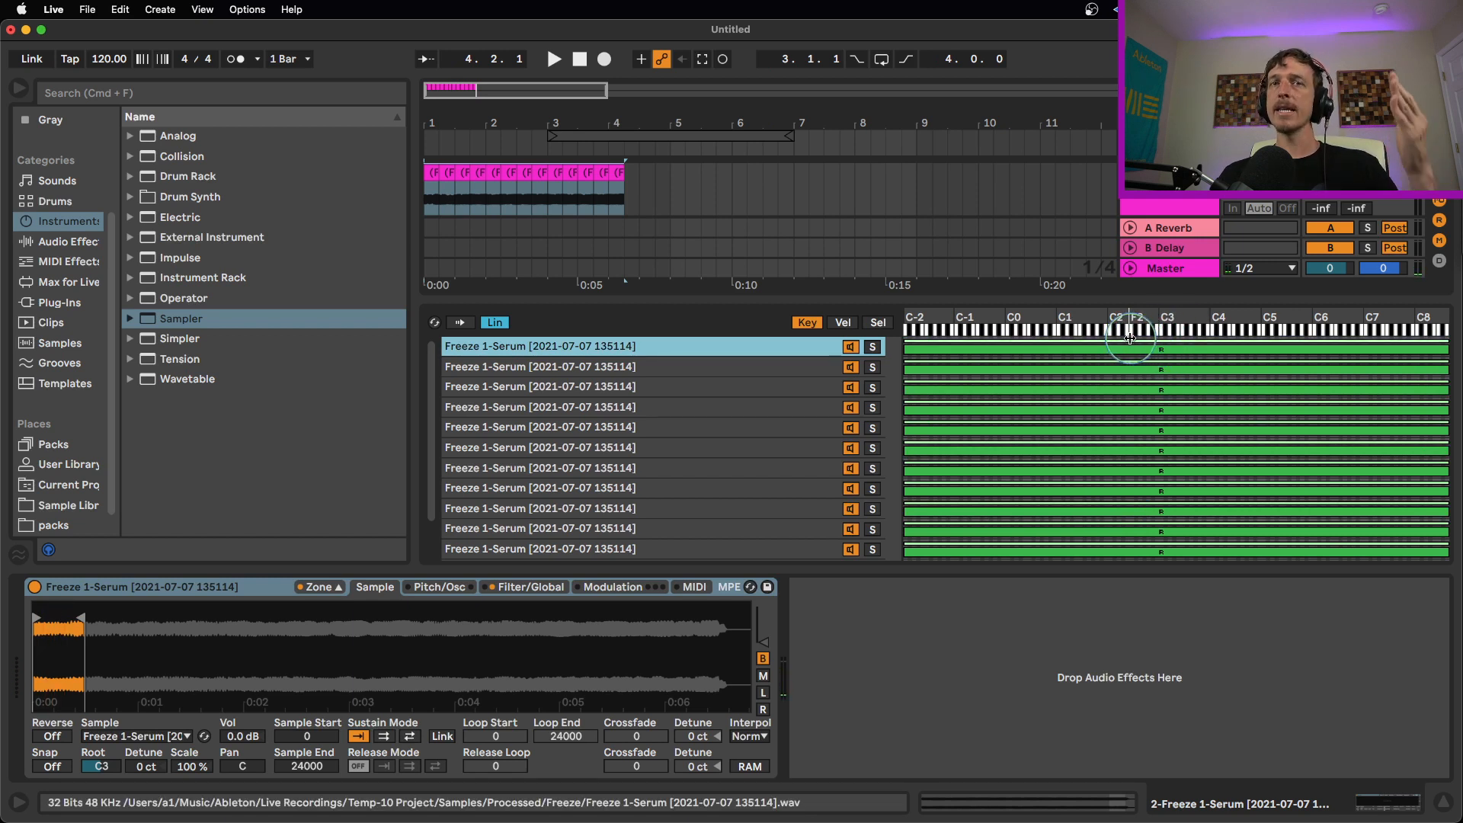
Step: Select all samples in the zone editor and raise the lower limit of their key ranges to A2
scroll(789, 496, down, 1)
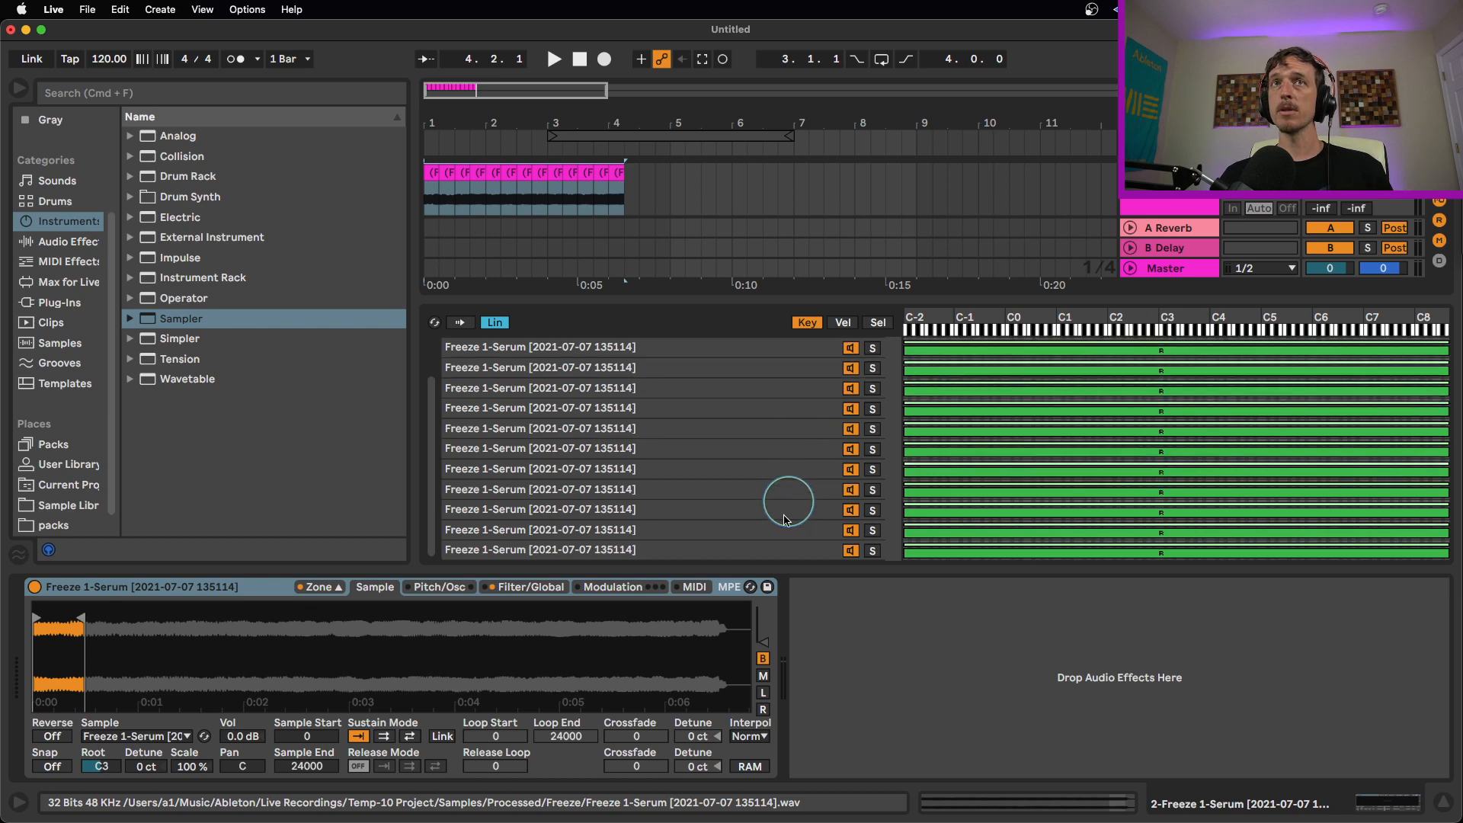
key(super+a)
scroll(787, 532, down, 3)
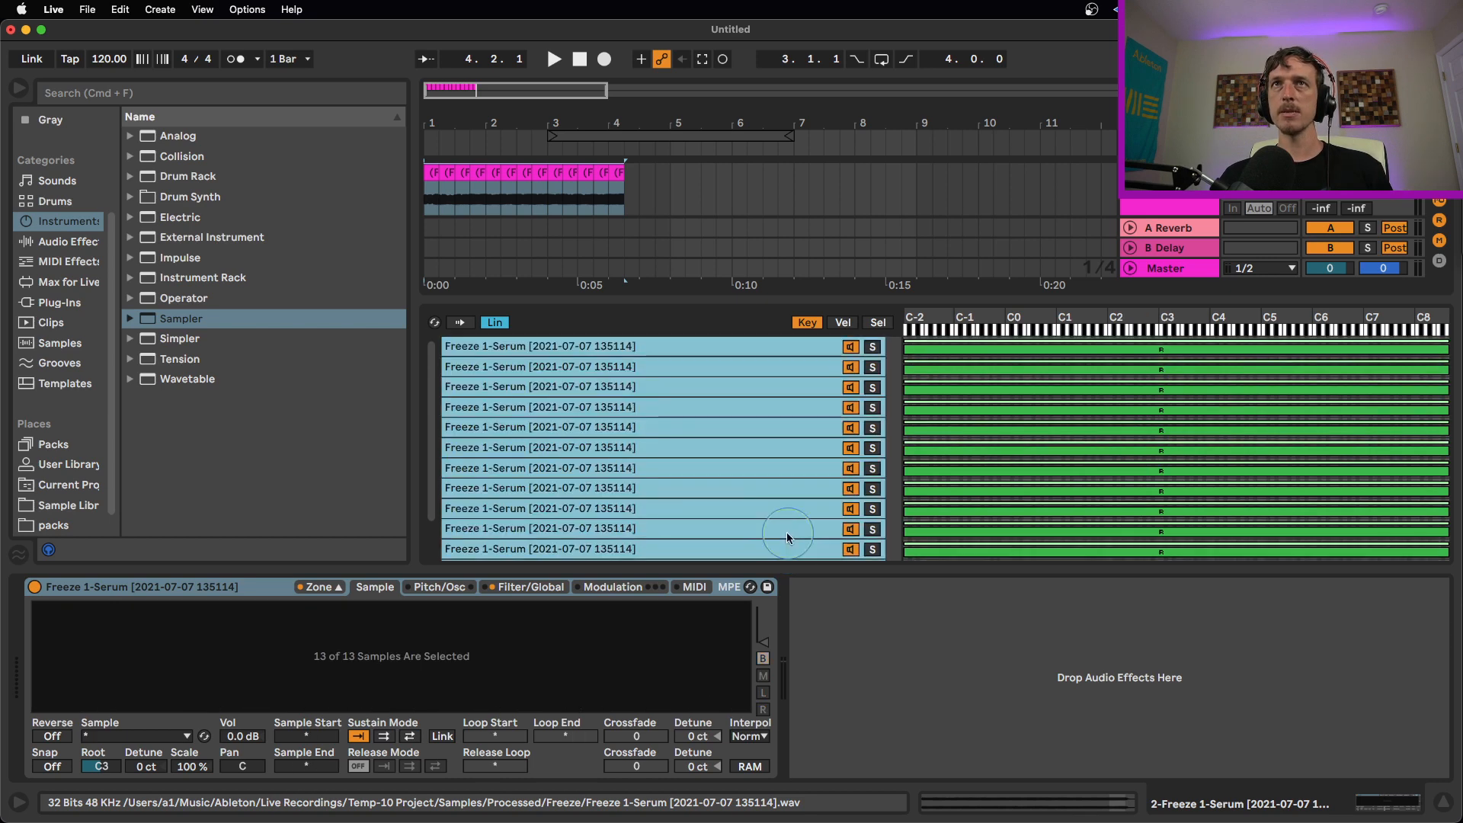
drag(914, 368, 1151, 375)
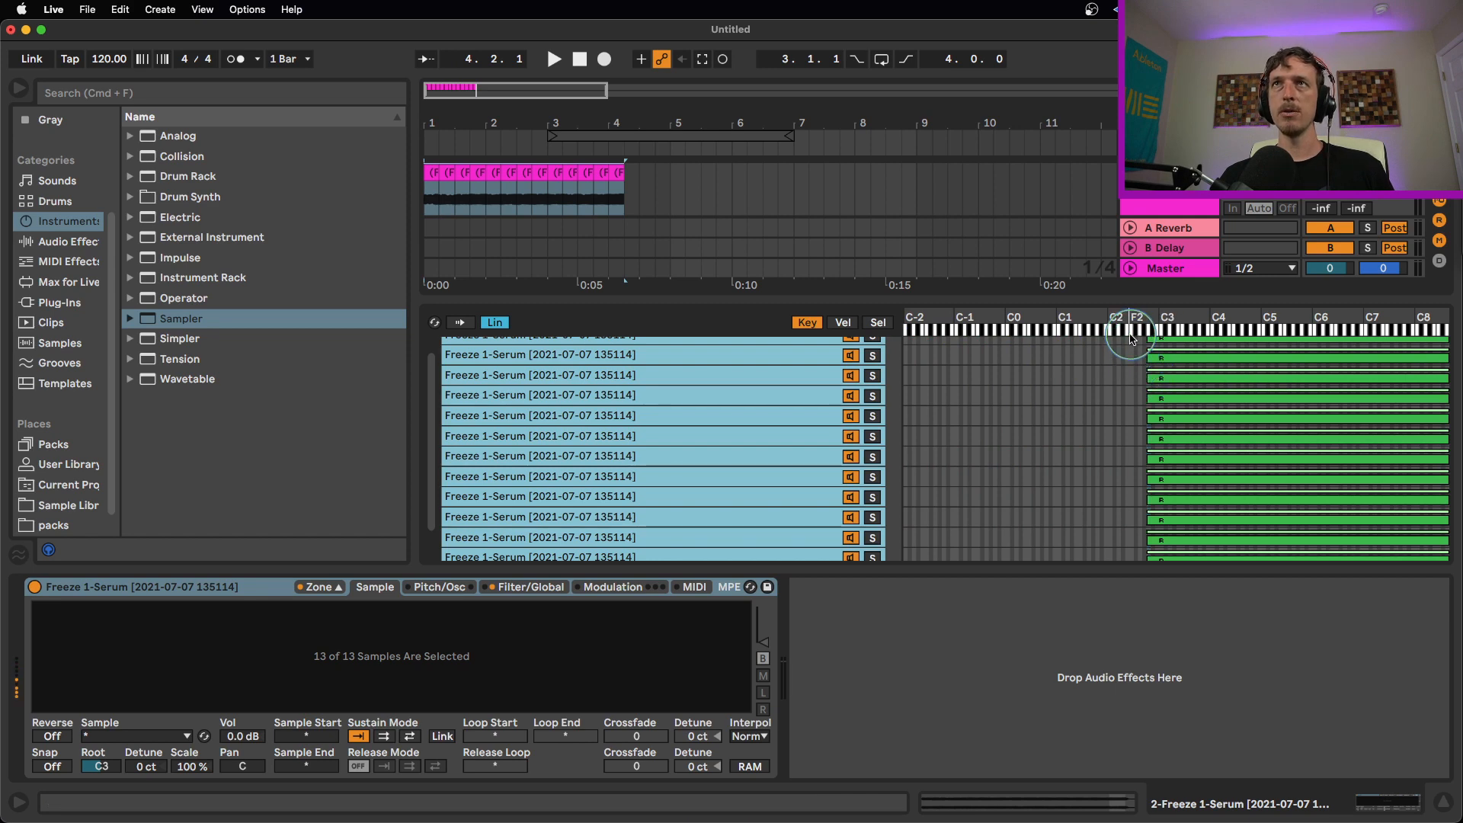
scroll(1143, 392, down, 1)
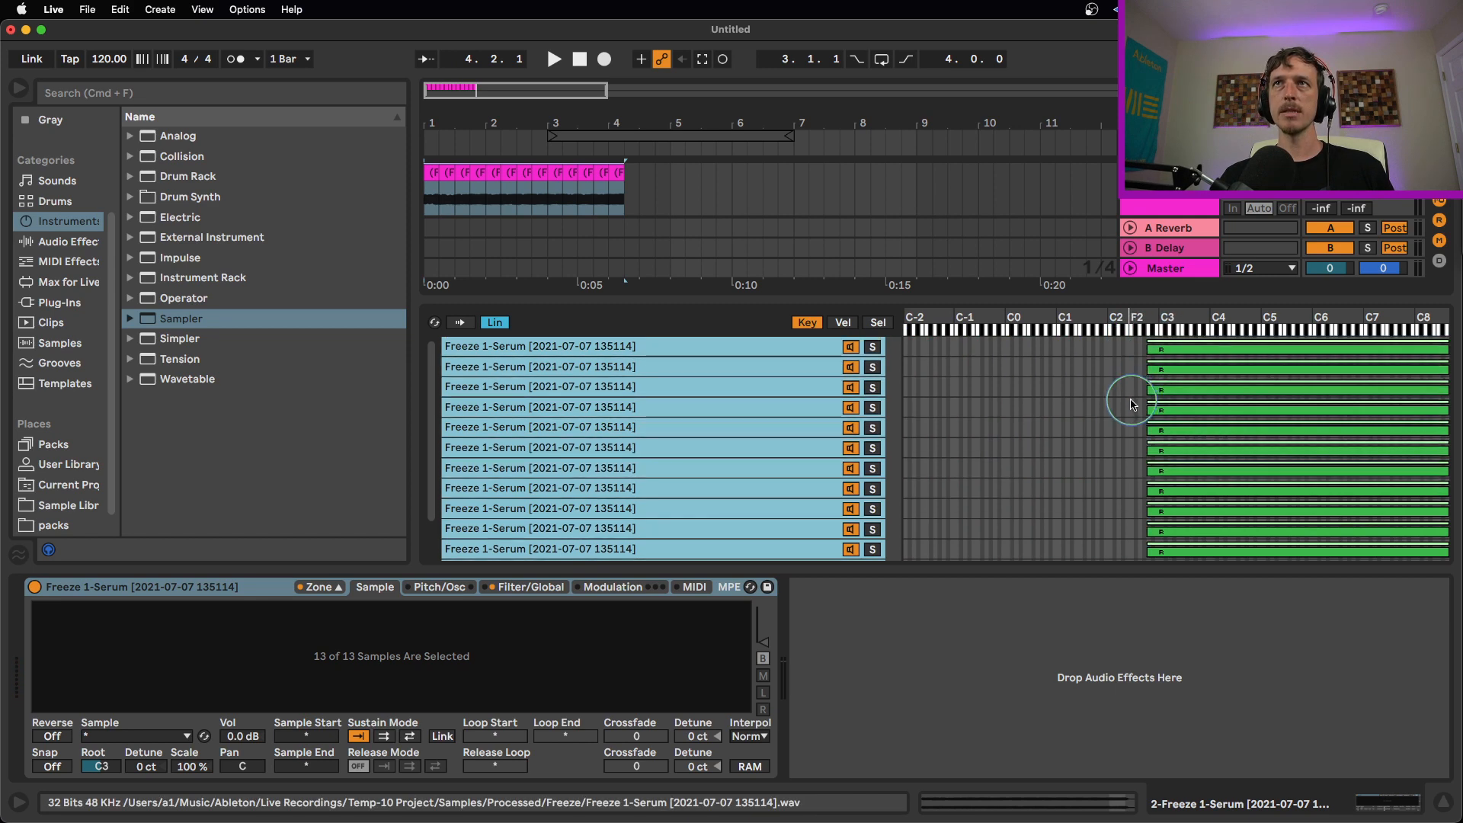
Step: Try extending only the first sample's key range down to C2 and back up to A2
click(781, 349)
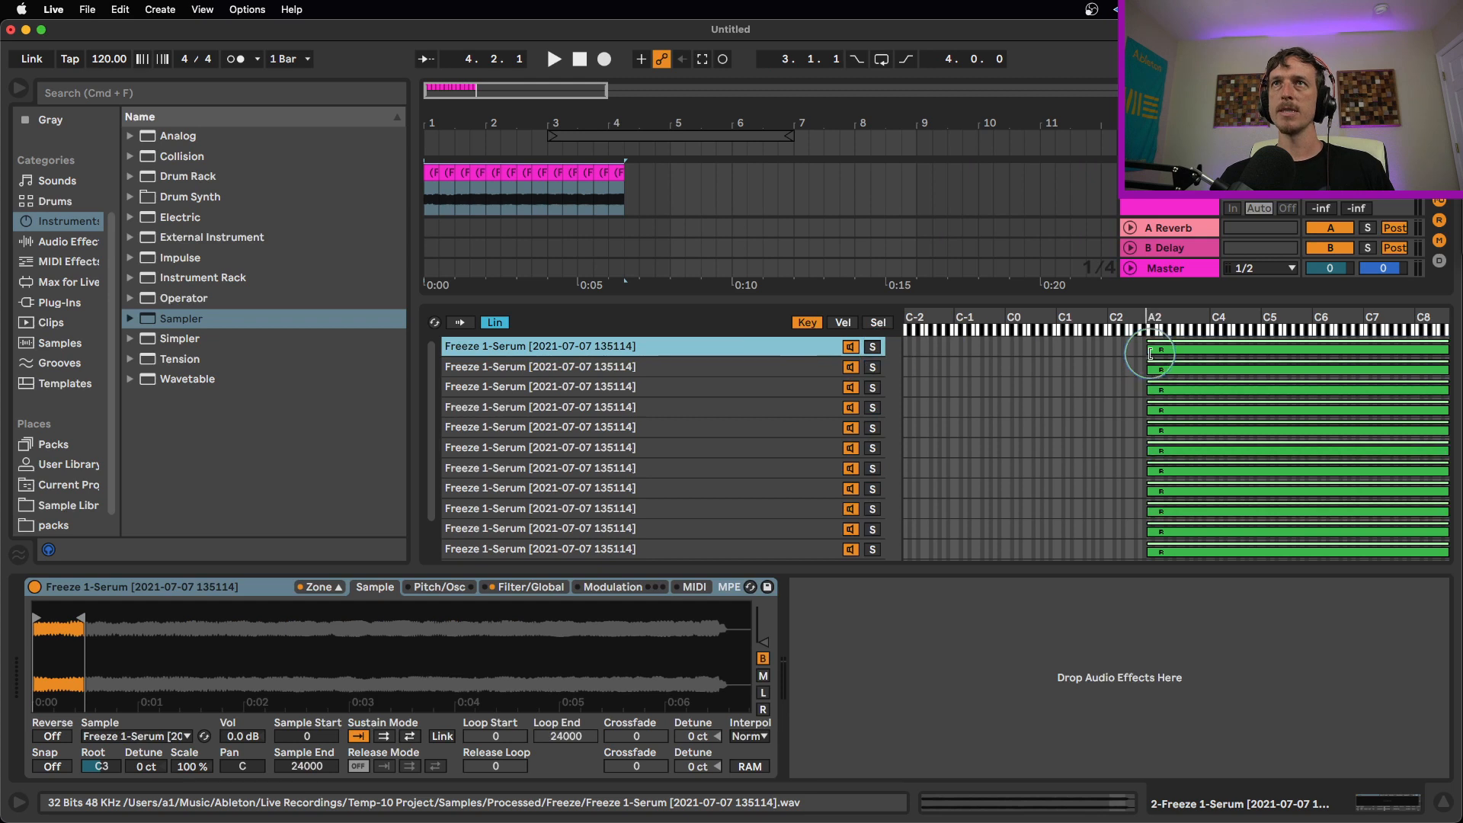
drag(1130, 348, 1110, 347)
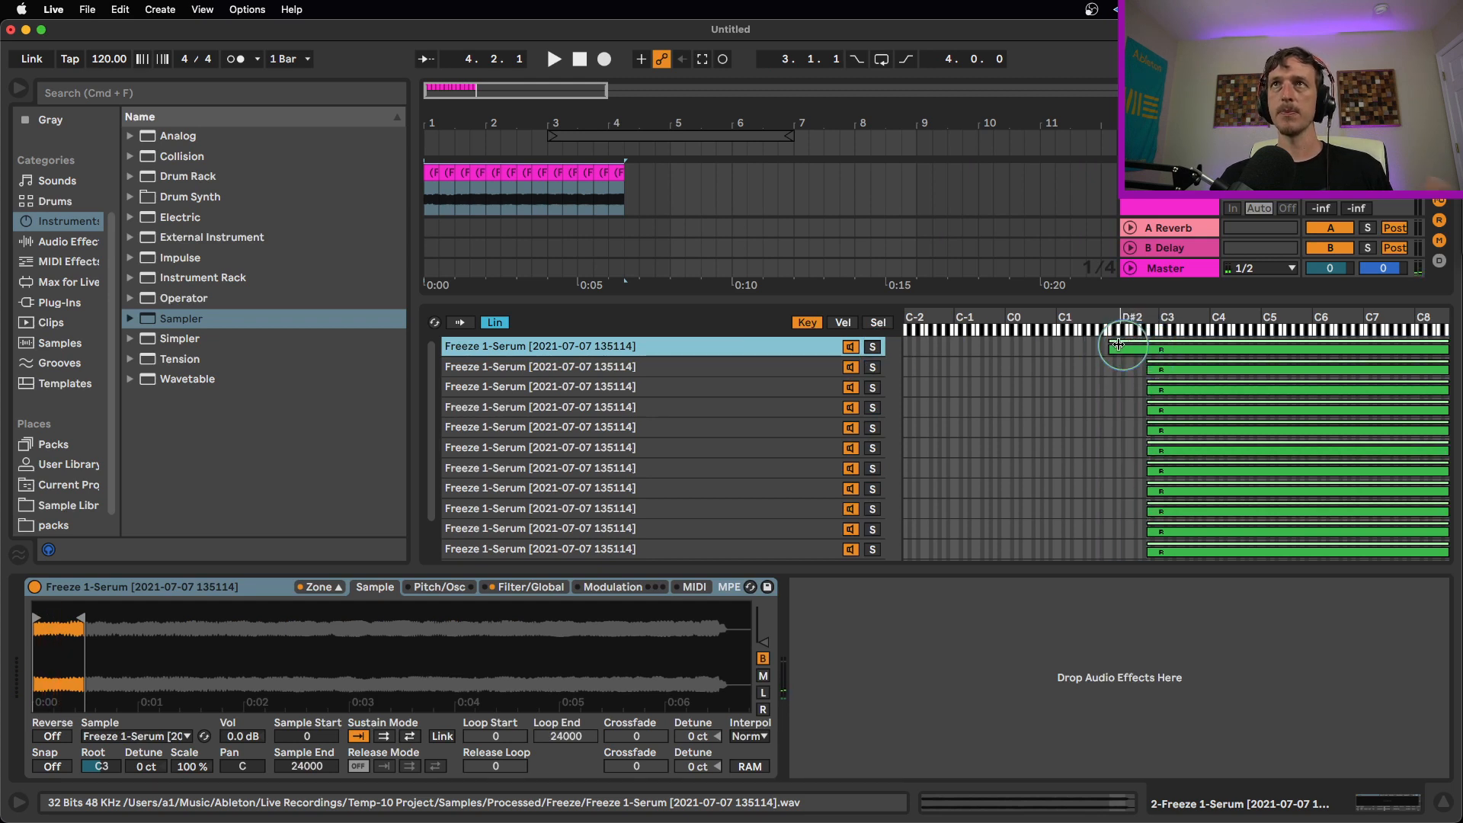
drag(1110, 347, 1150, 349)
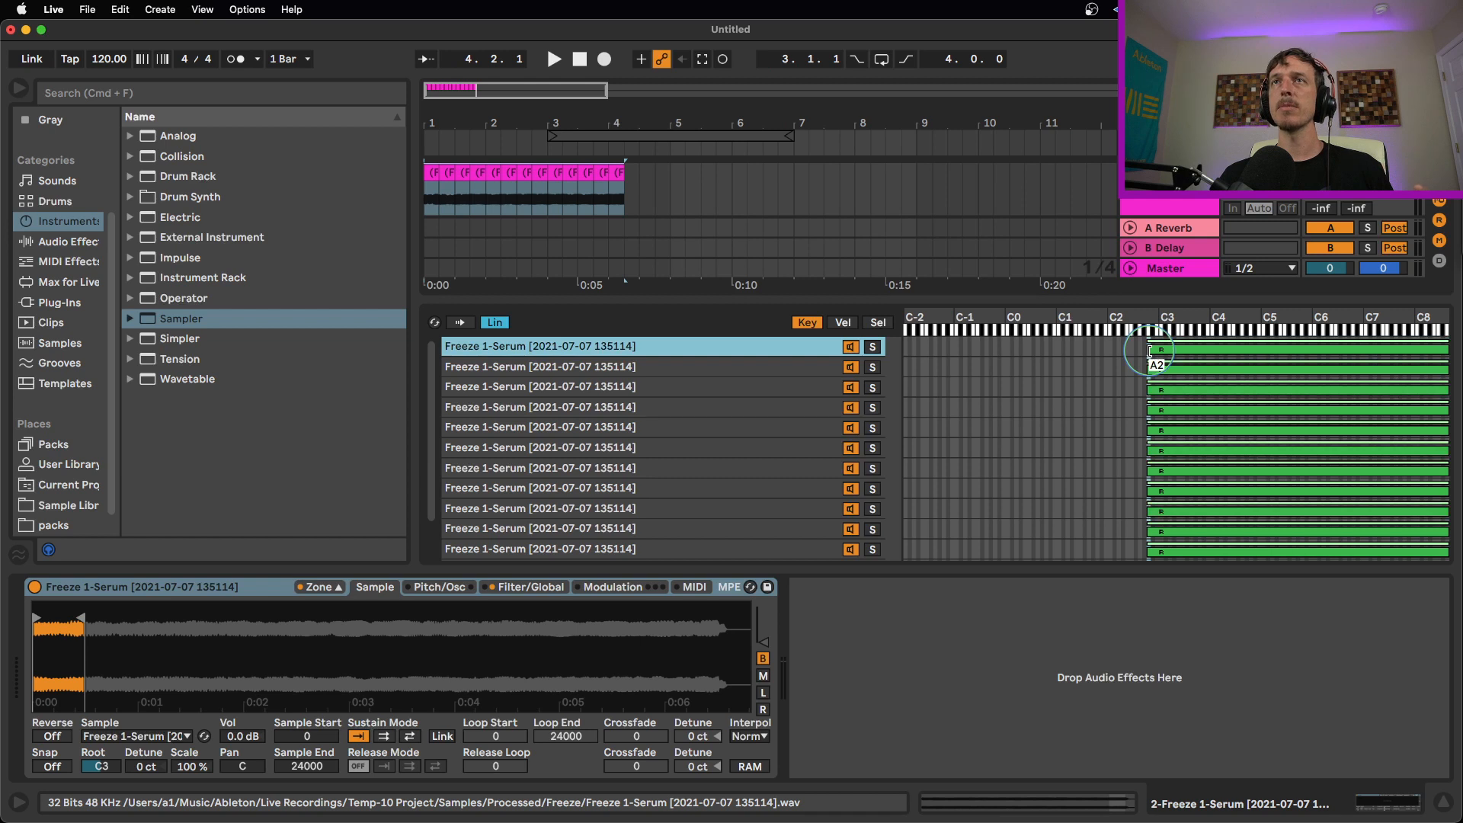
Step: Confine the first sample's key range to the single note C0, and audition it with the computer keyboard lowered to octave C0
drag(1149, 351, 1007, 358)
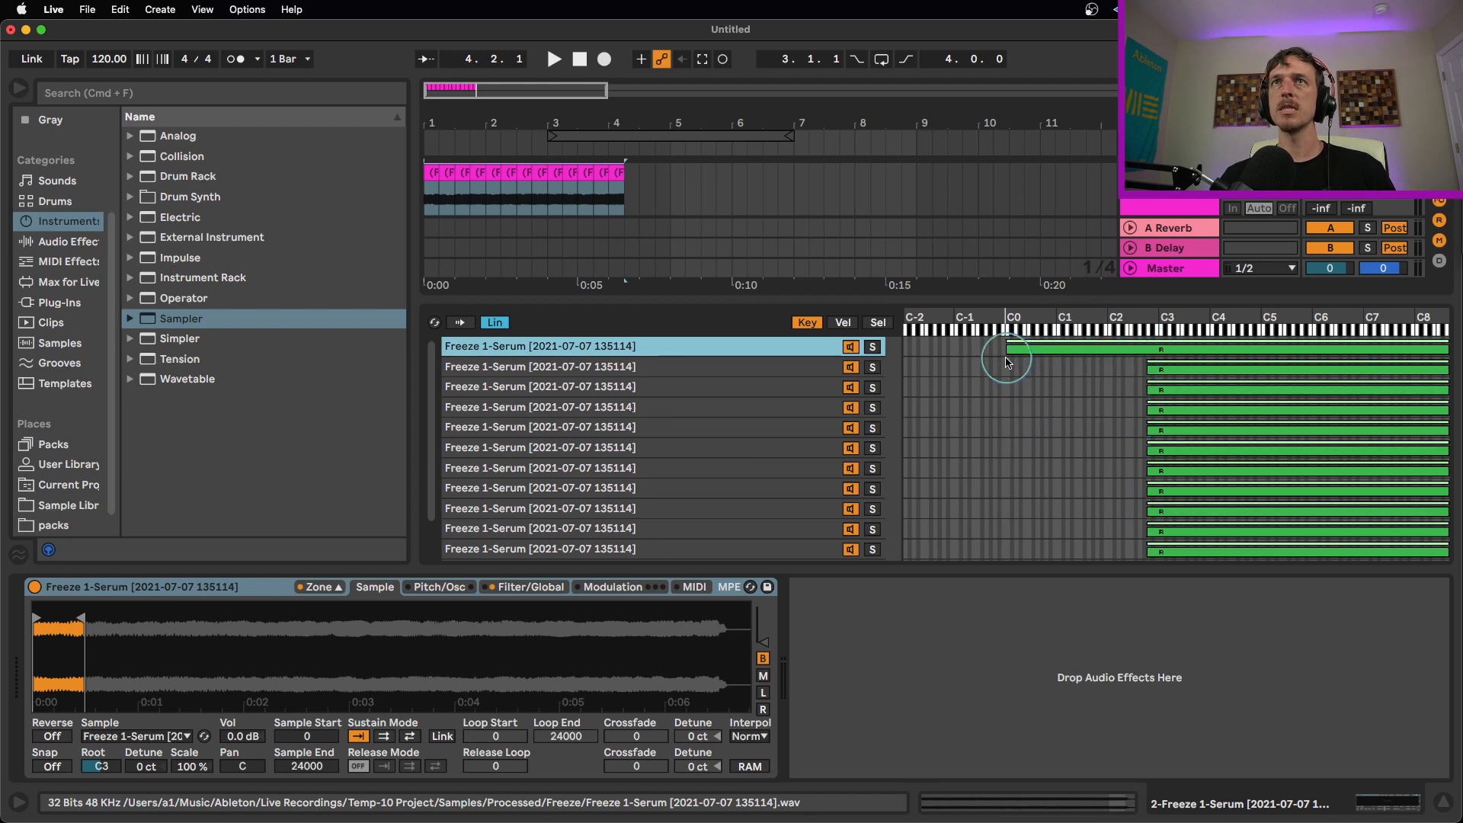
drag(1442, 349, 979, 364)
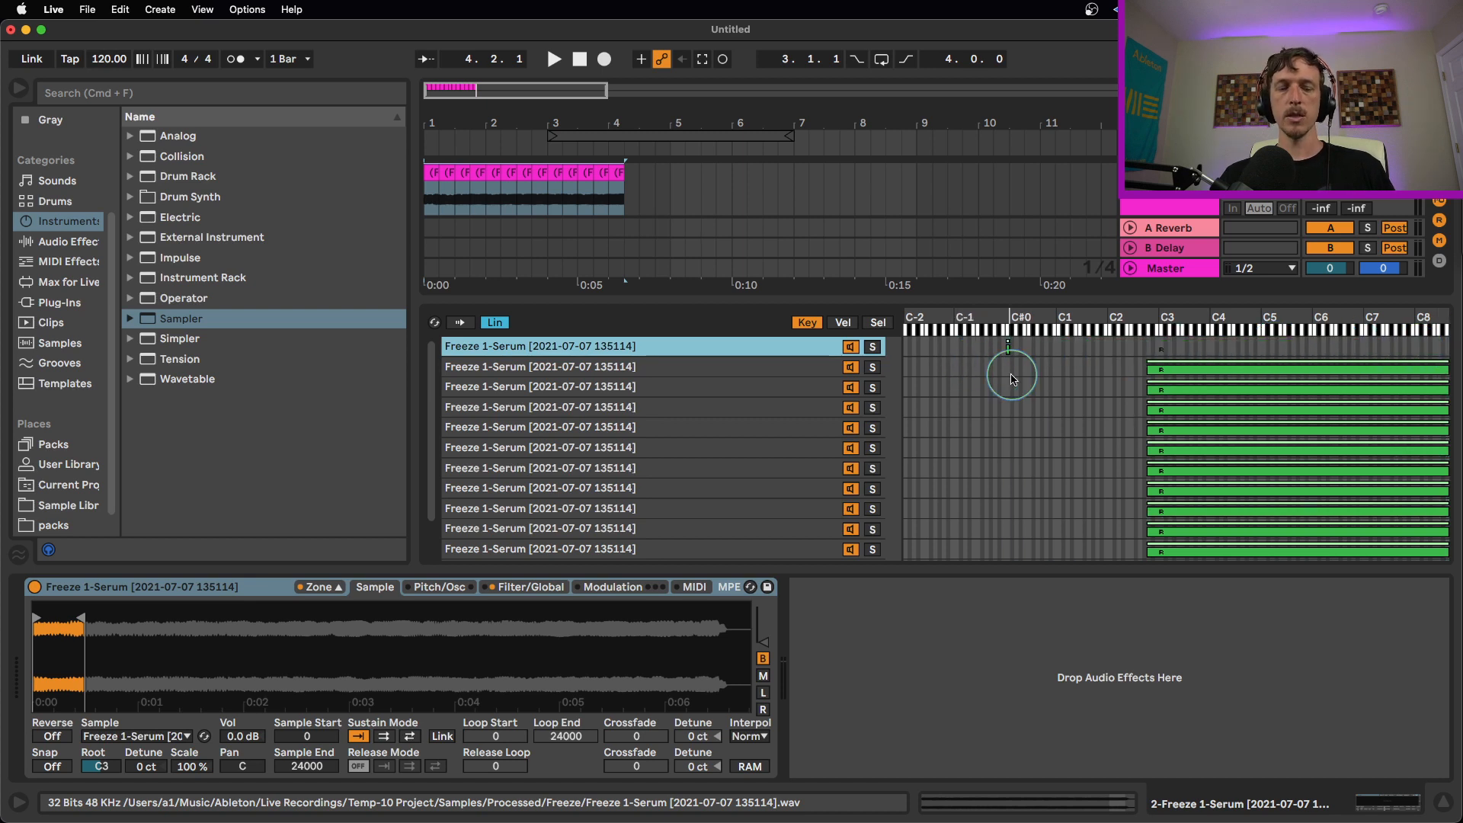
key(z)
key(z)
key(a)
key(s)
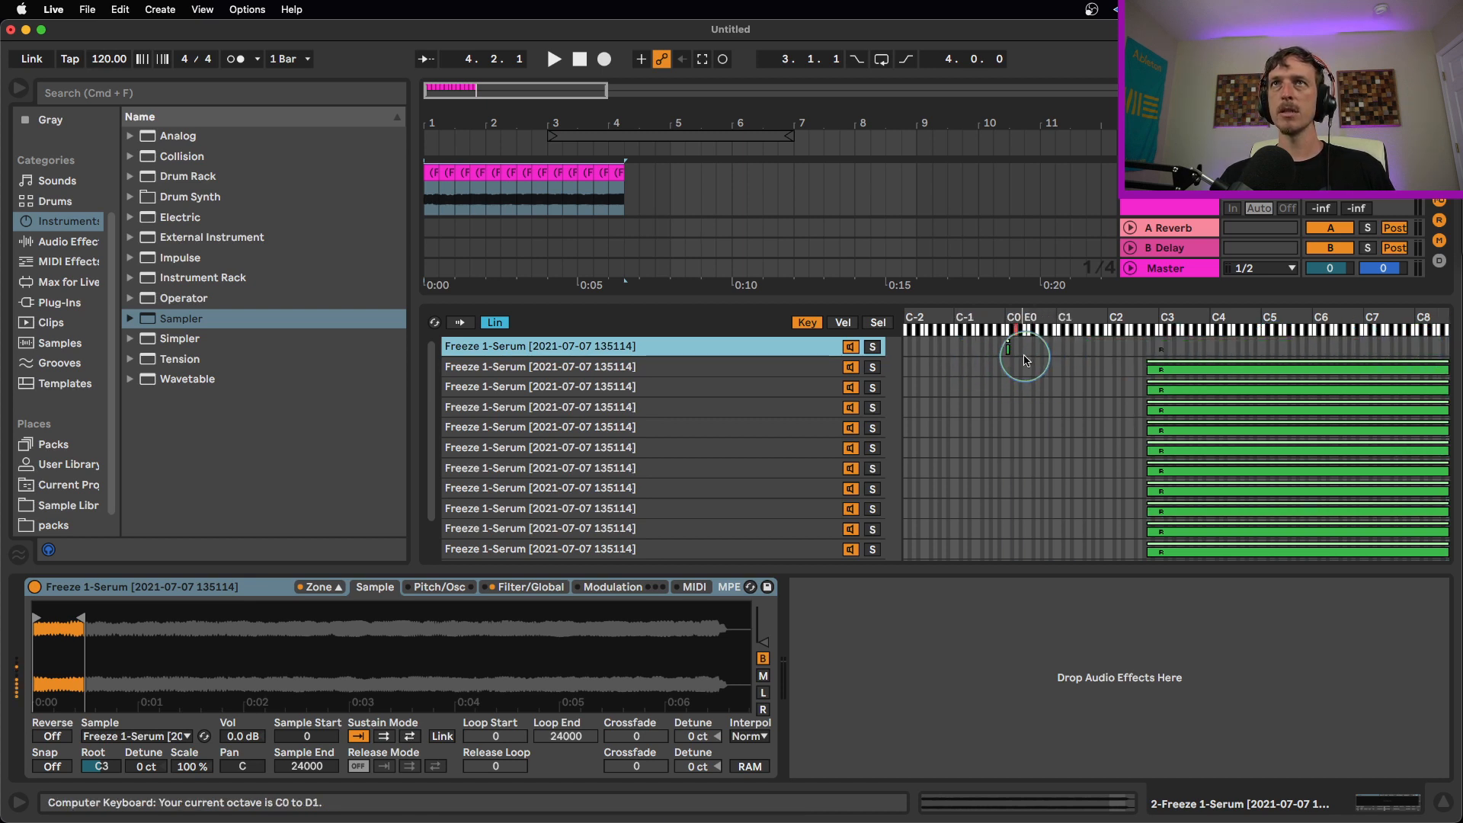
Step: Audition the first sample with the computer keyboard, and set its root key to C0
key(d)
key(f)
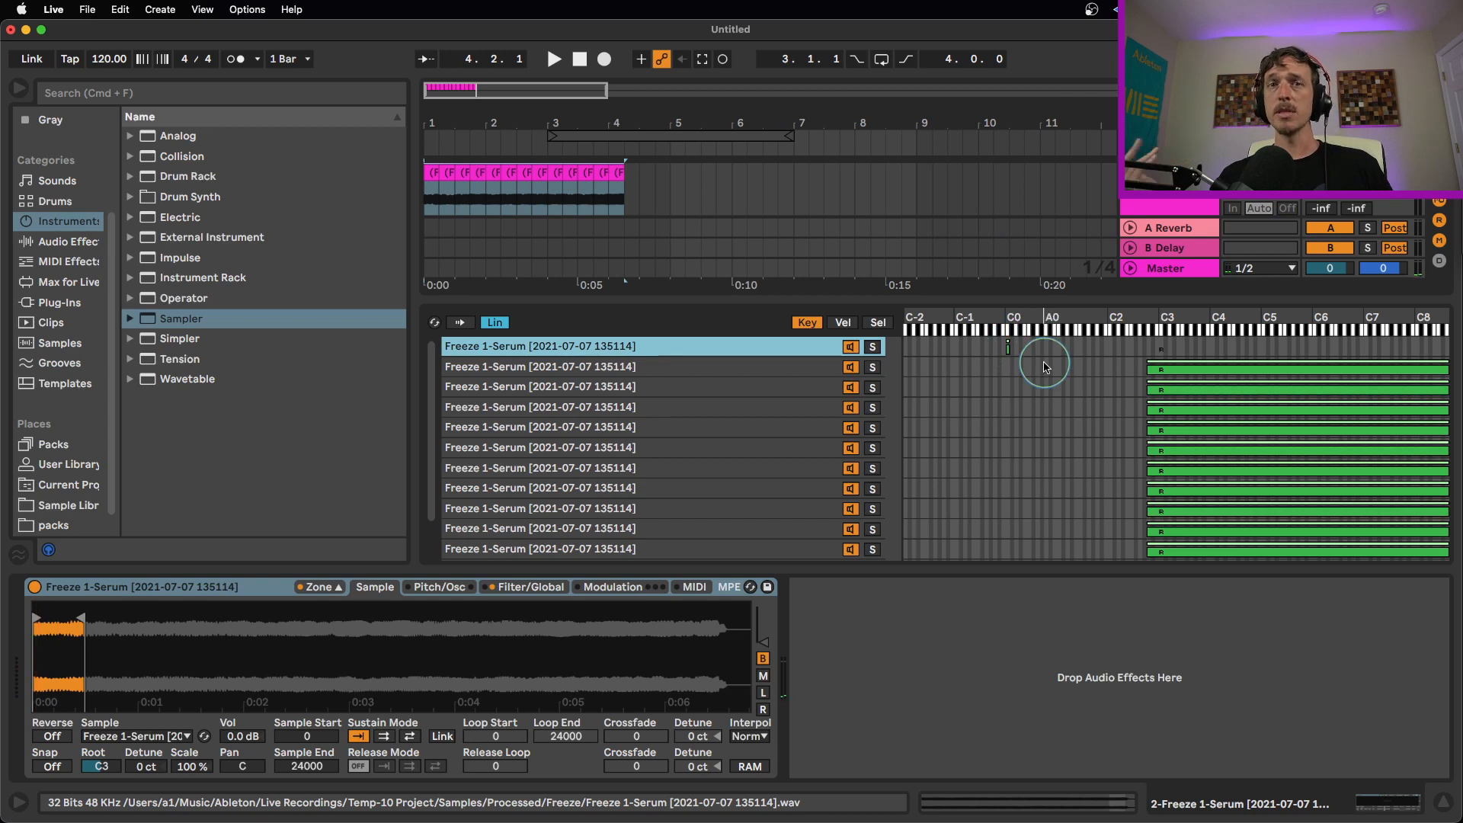
key(a)
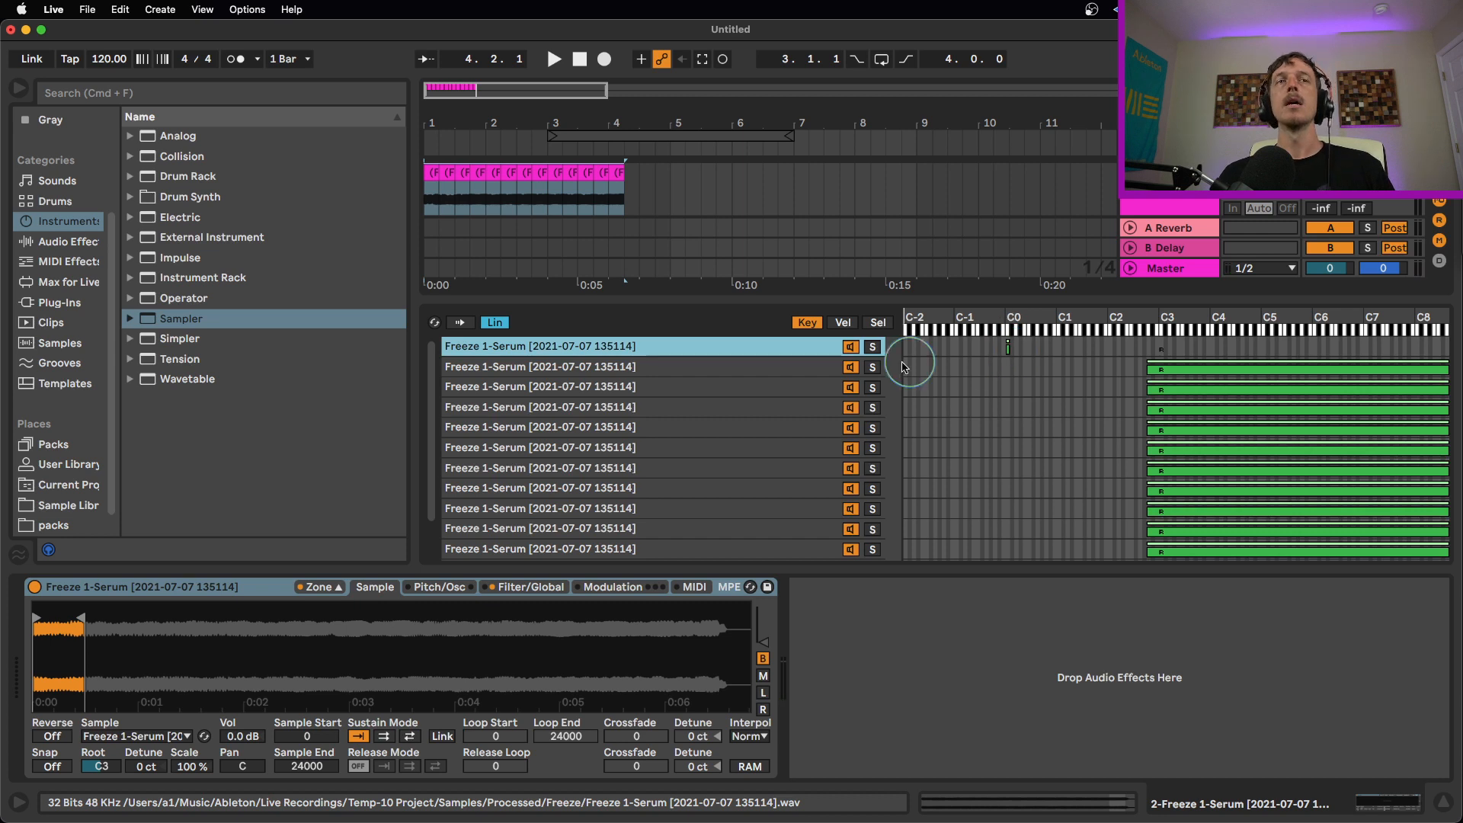
click(100, 766)
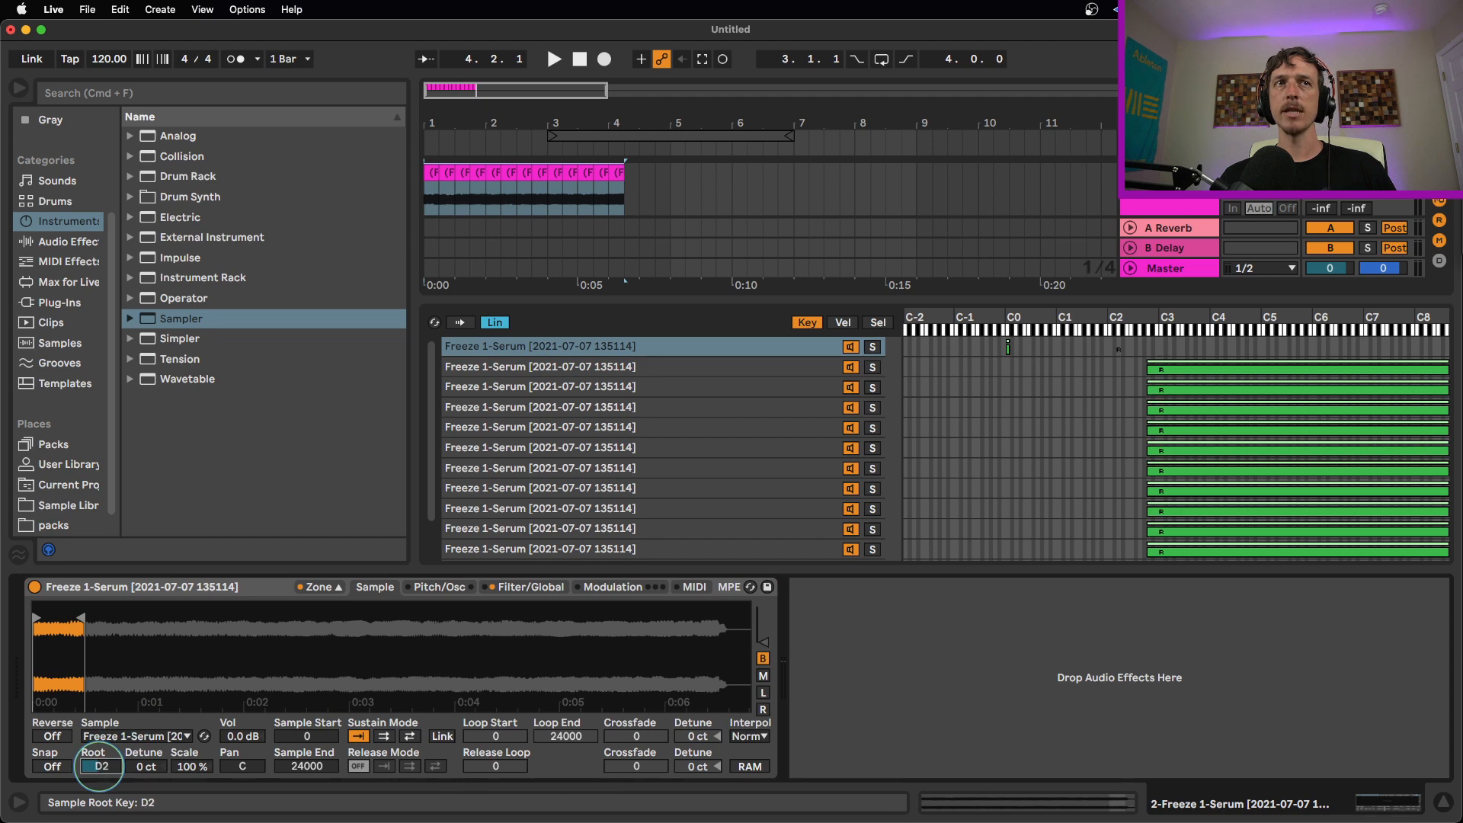
key(Down)
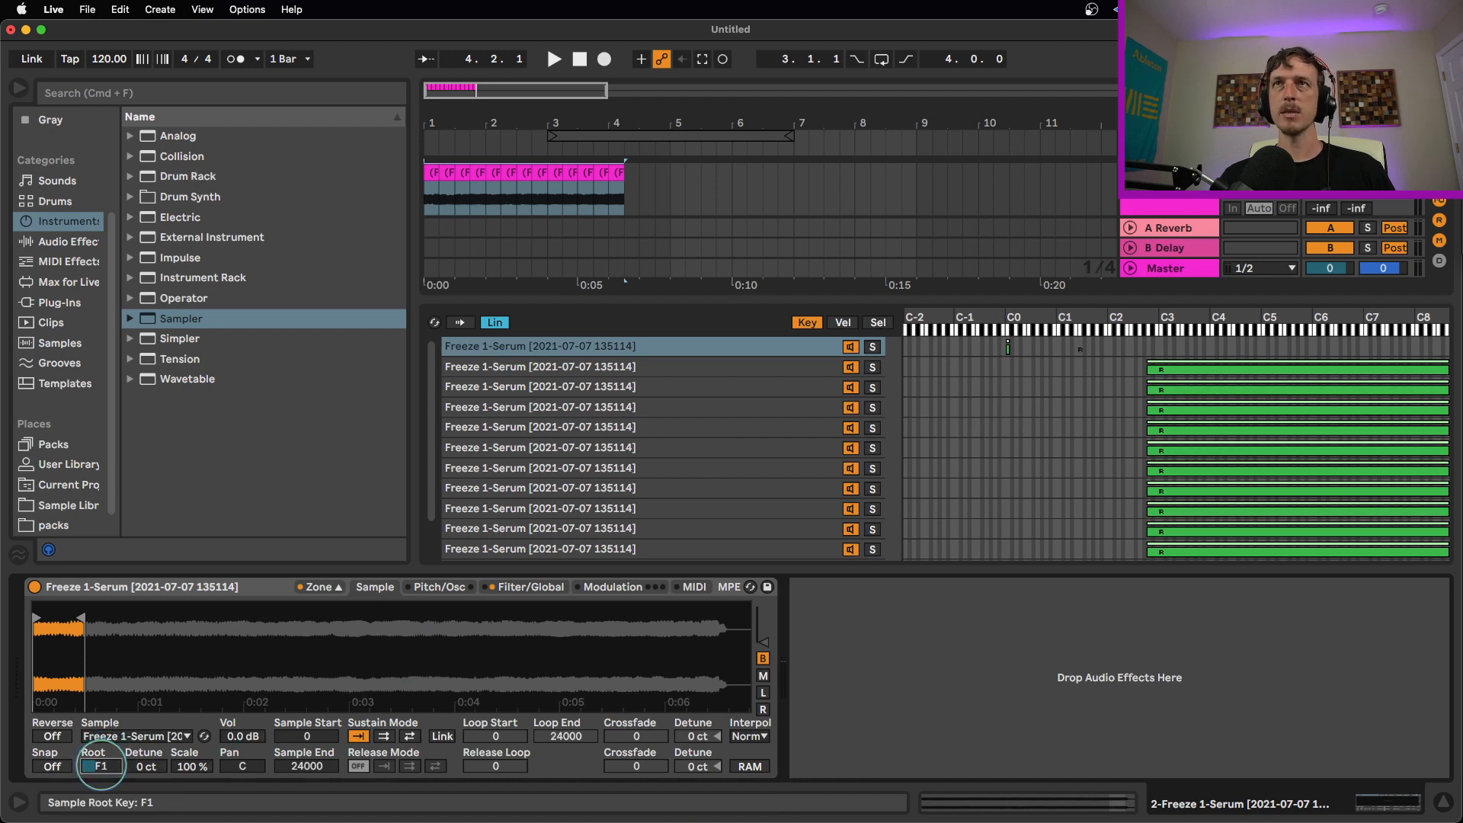
drag(102, 765, 100, 765)
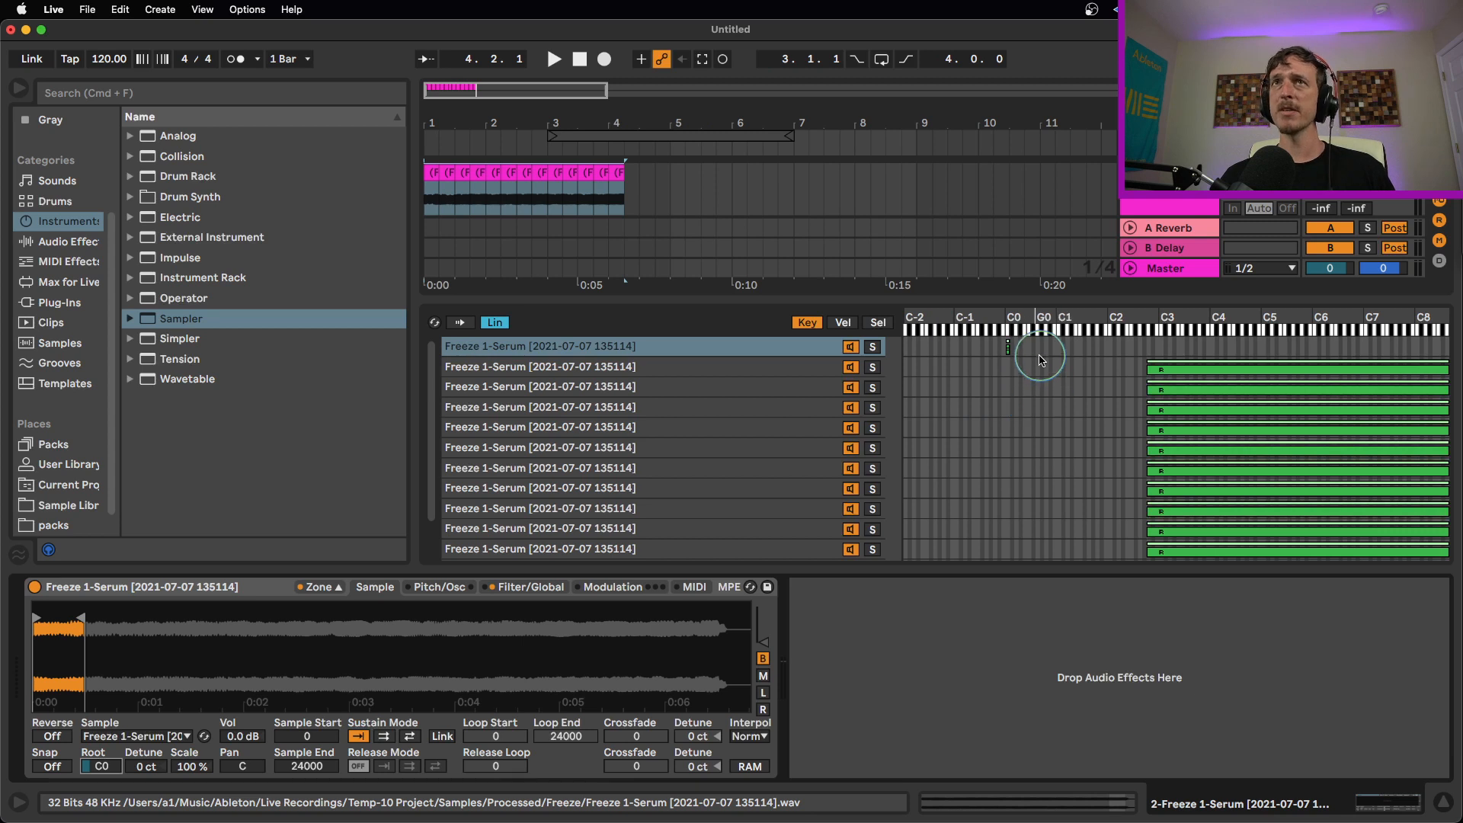
mouse_move(1042, 347)
mouse_down()
mouse_move(1120, 340)
mouse_move(1013, 350)
mouse_up()
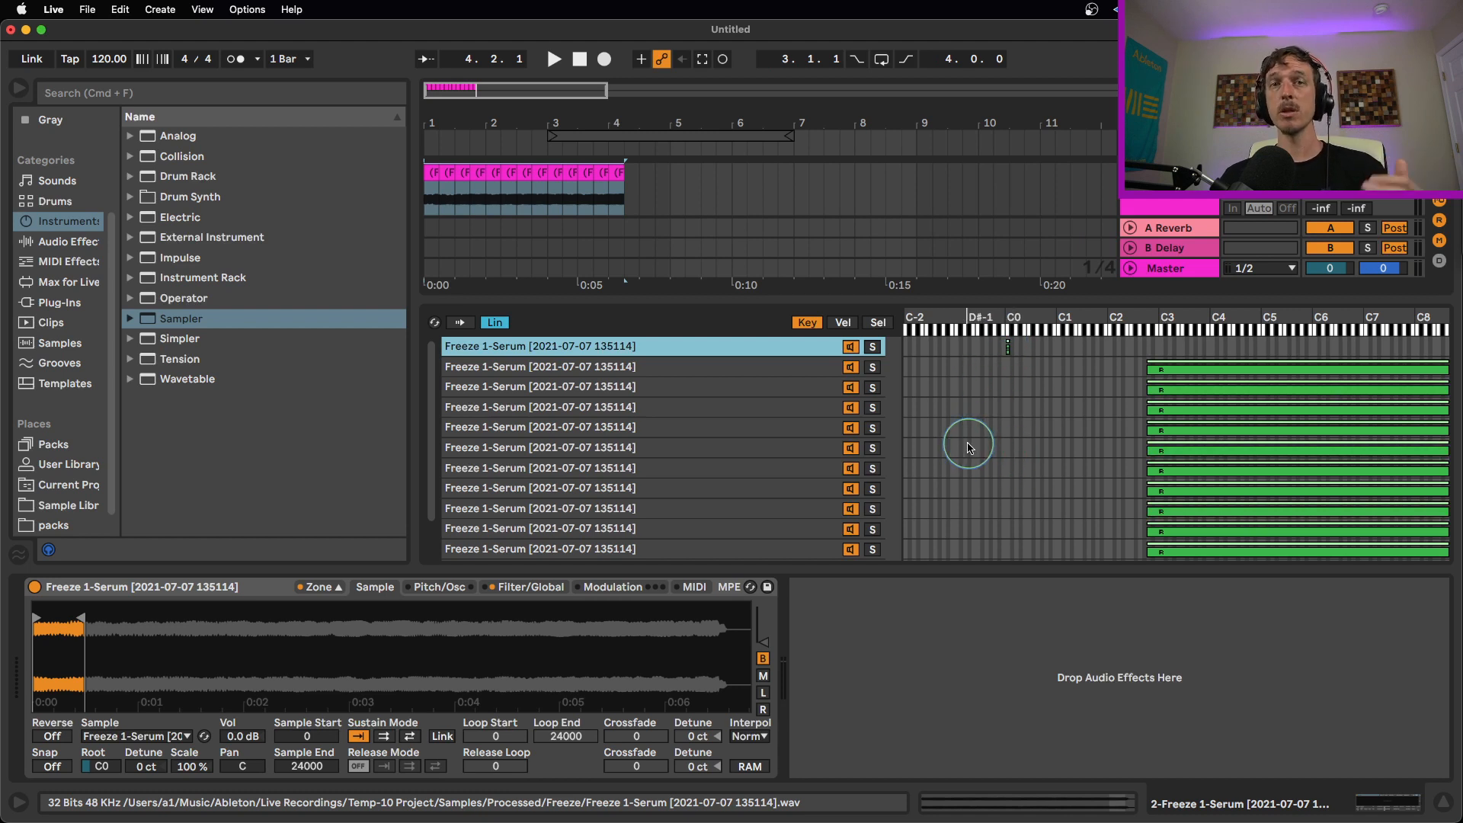
Step: Narrow the key ranges of the remaining 12 samples to C#0 through C1, and distribute those ranges equally
click(708, 370)
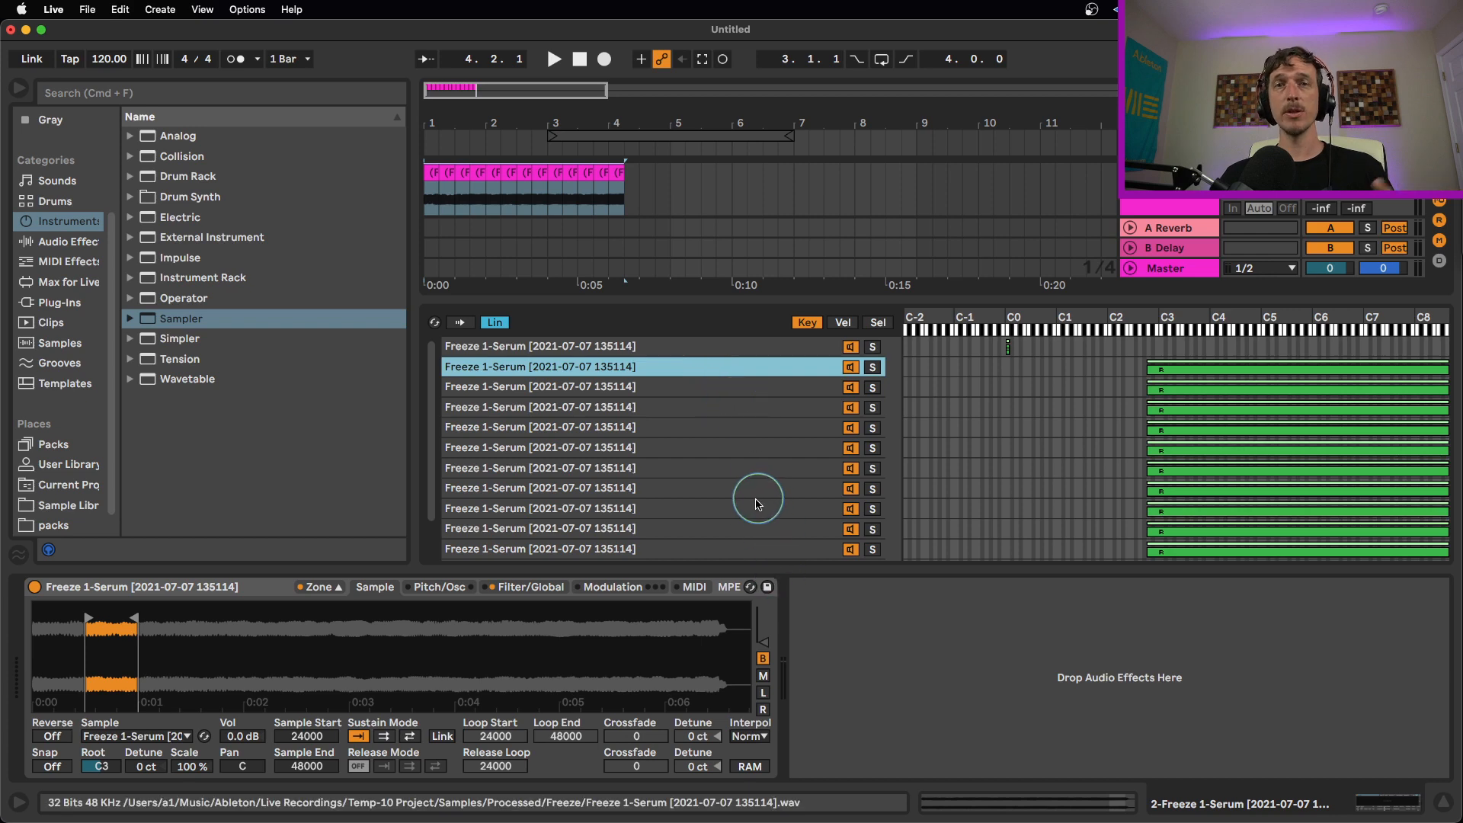
scroll(757, 503, down, 1)
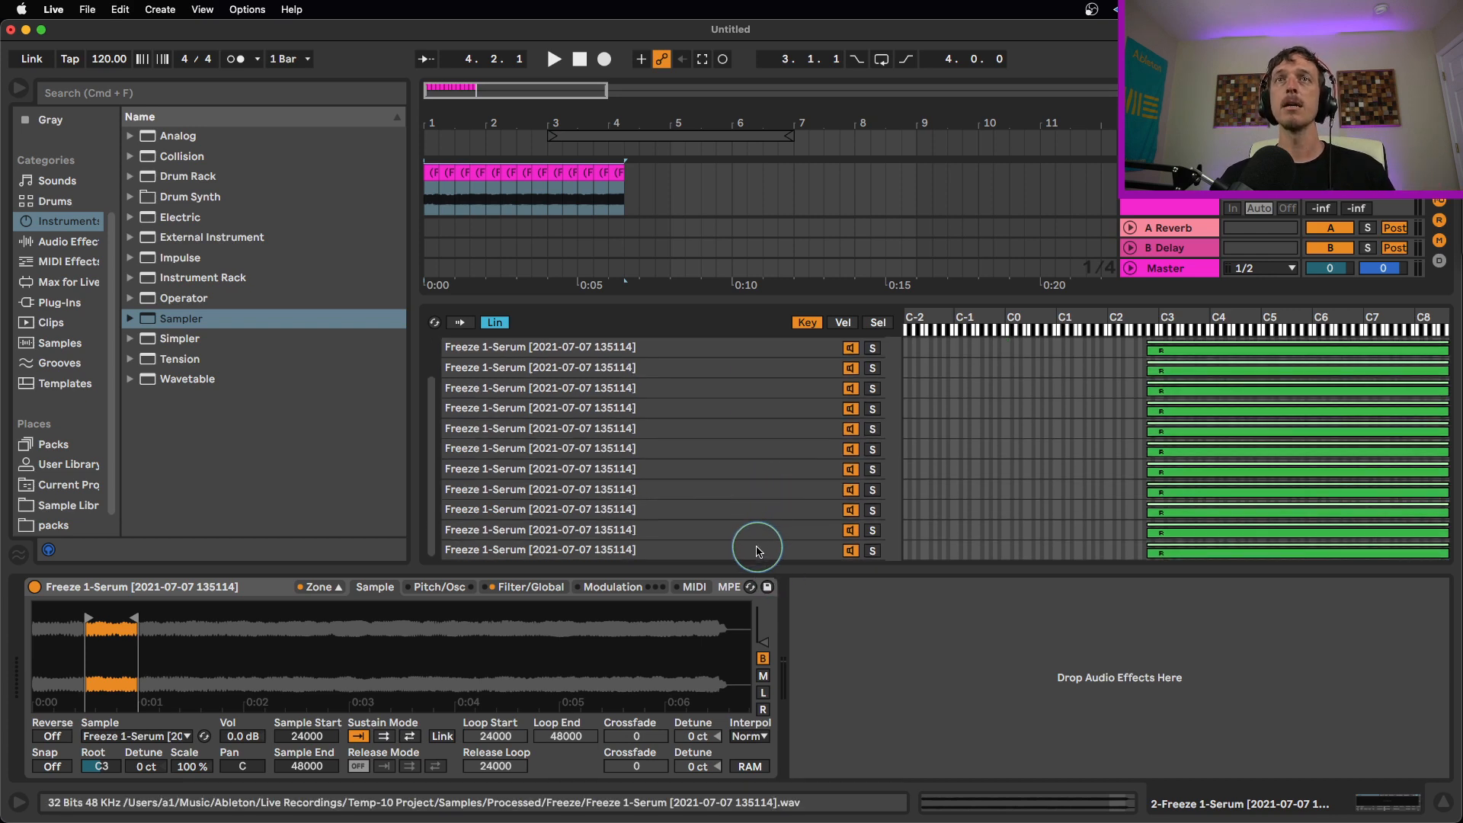
shift+click(758, 545)
scroll(752, 456, up, 1)
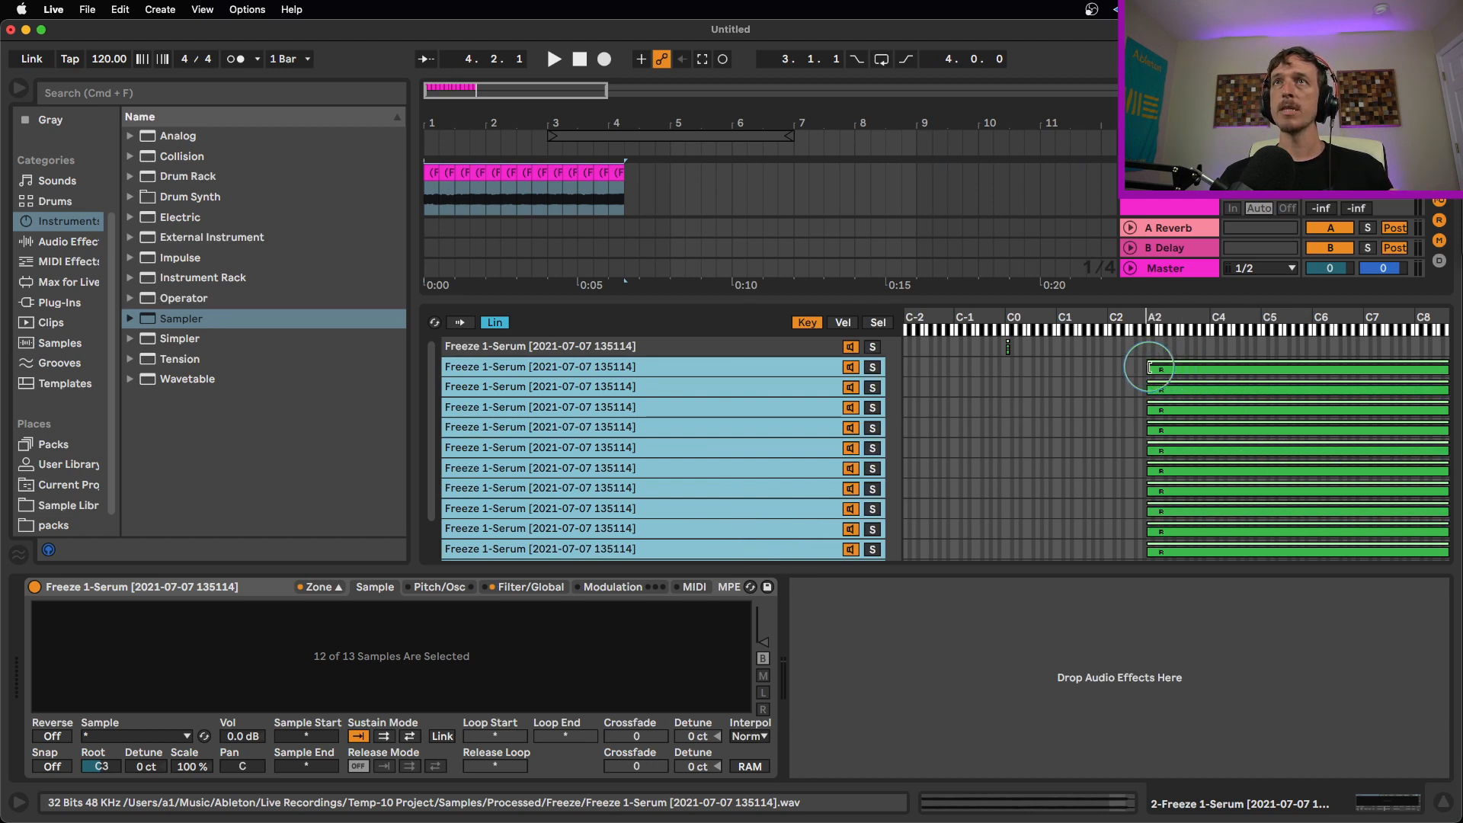
drag(1150, 368, 1013, 386)
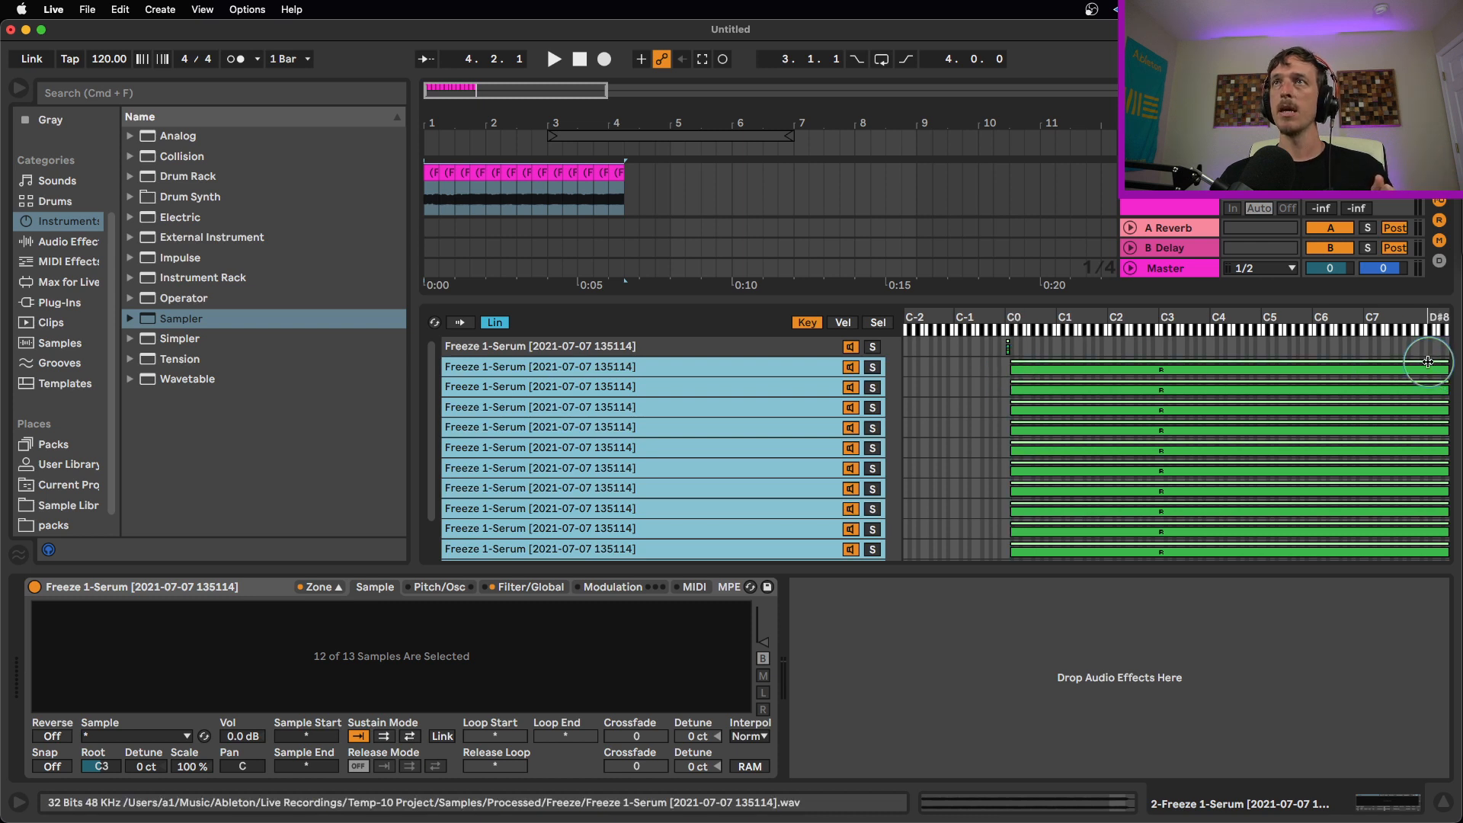
drag(1430, 377, 1058, 398)
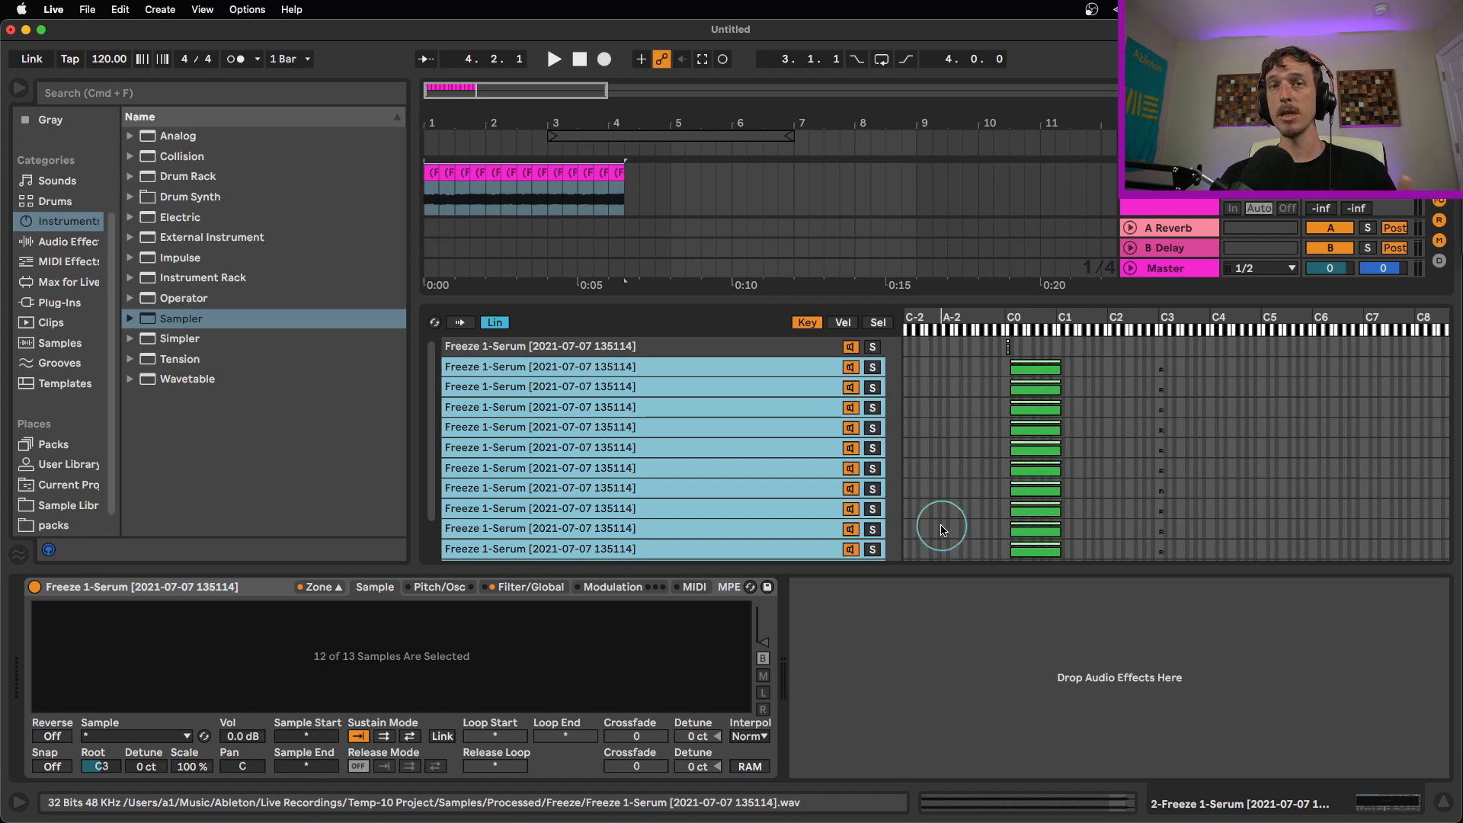
right_click(764, 427)
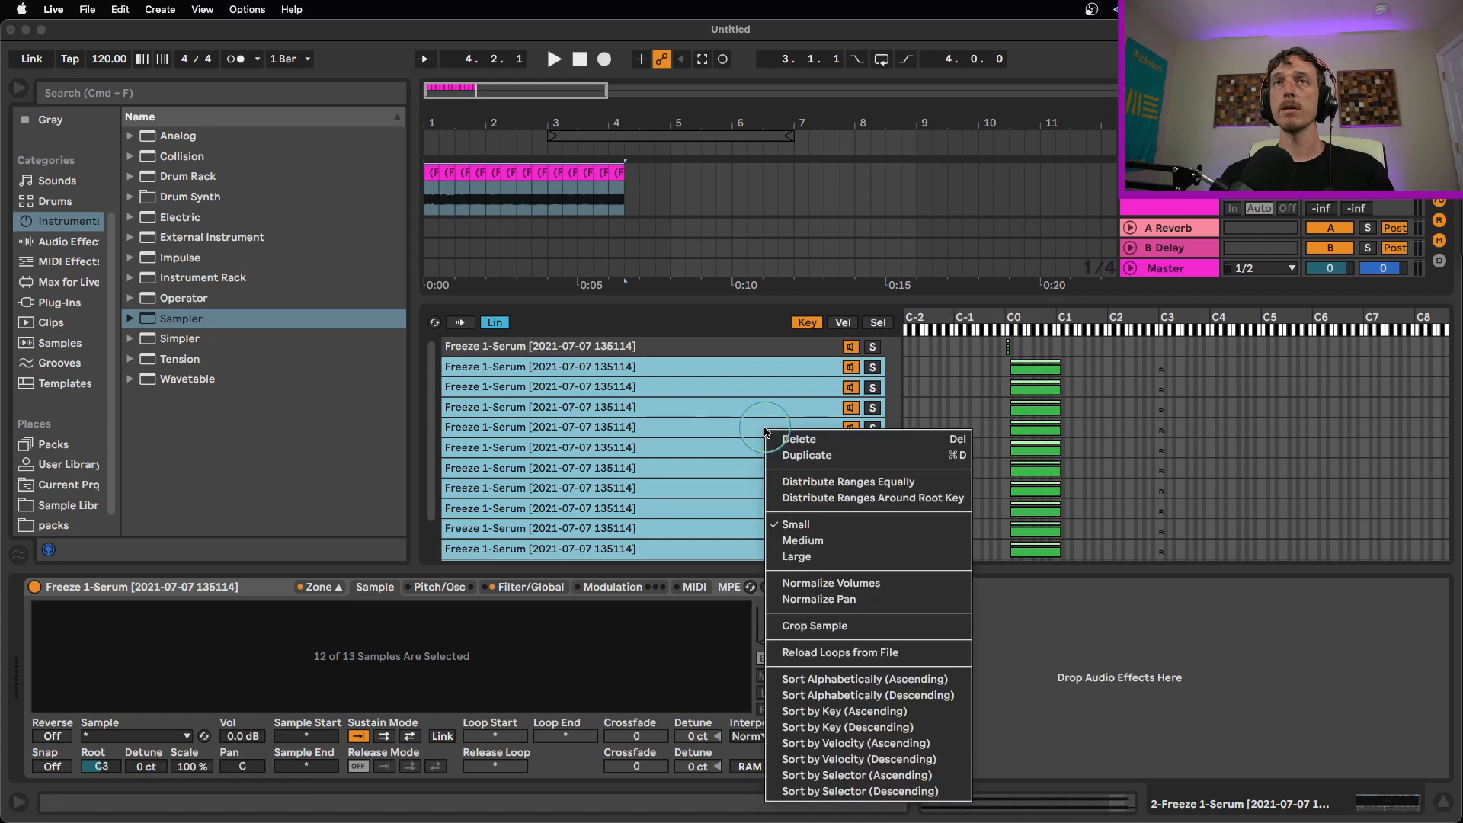
click(841, 483)
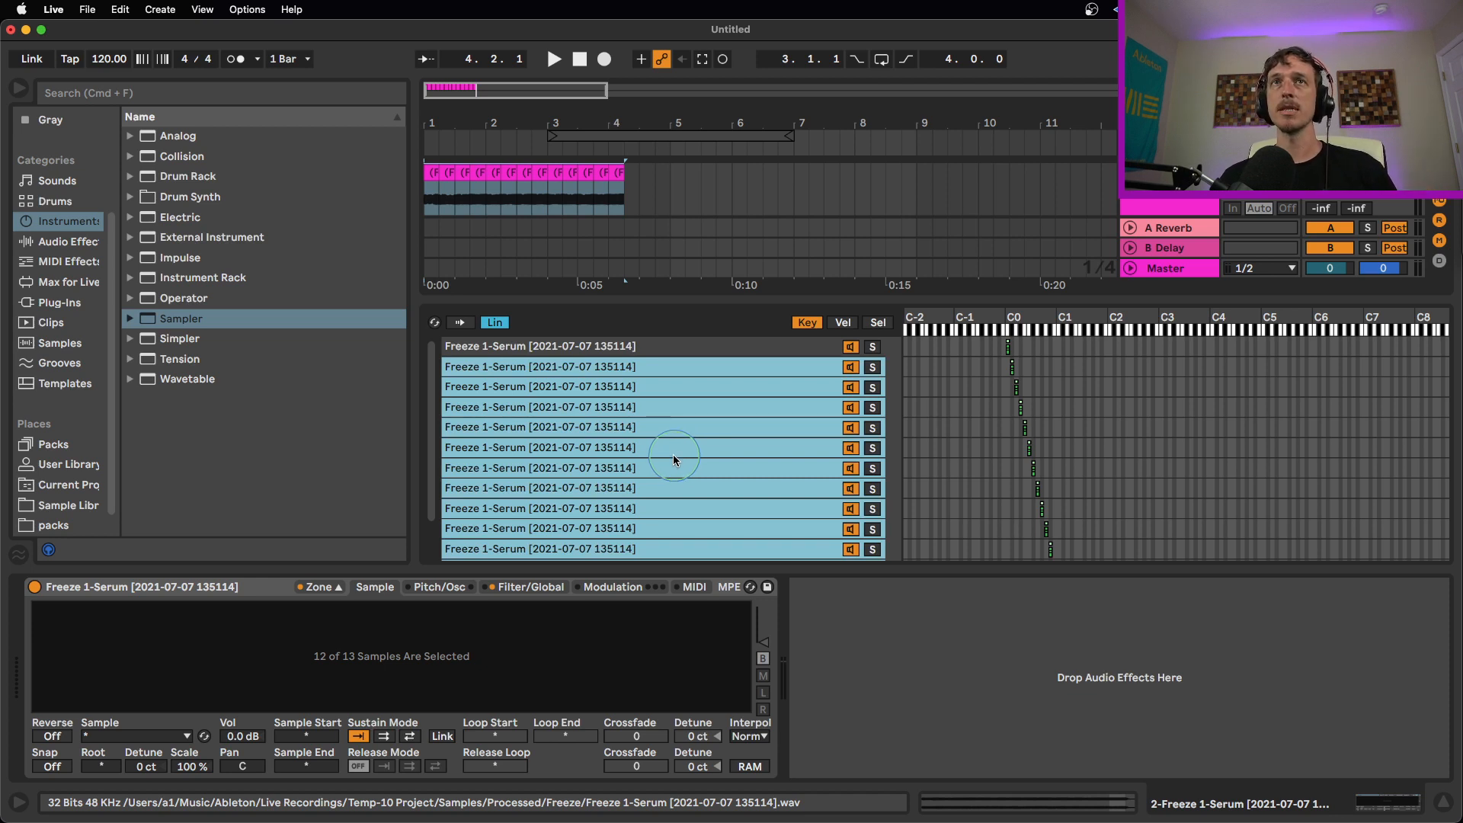
Step: Examine the slice regions and root keys of the first few samples in the zone list
click(662, 364)
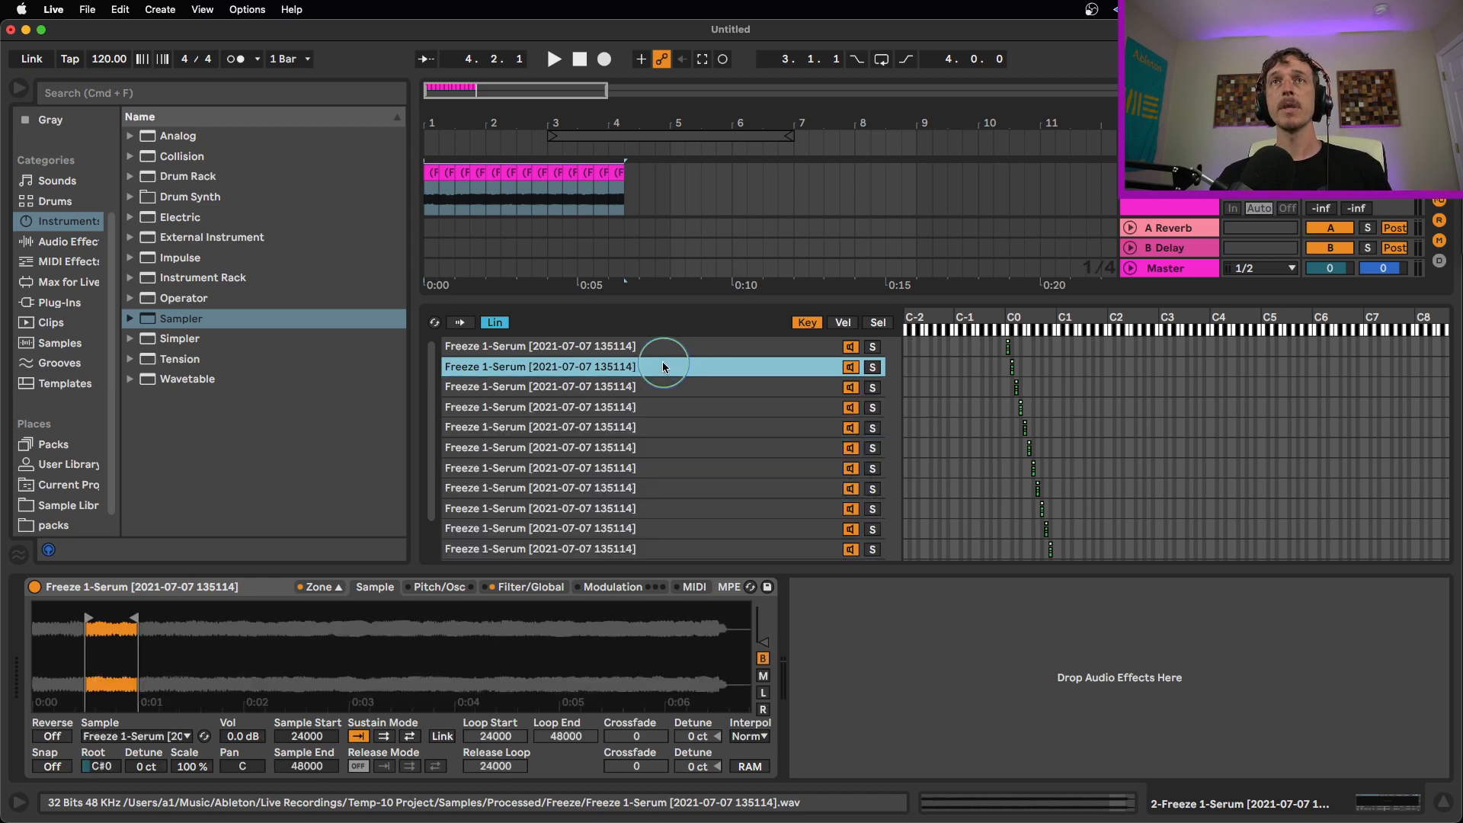
click(645, 346)
click(644, 366)
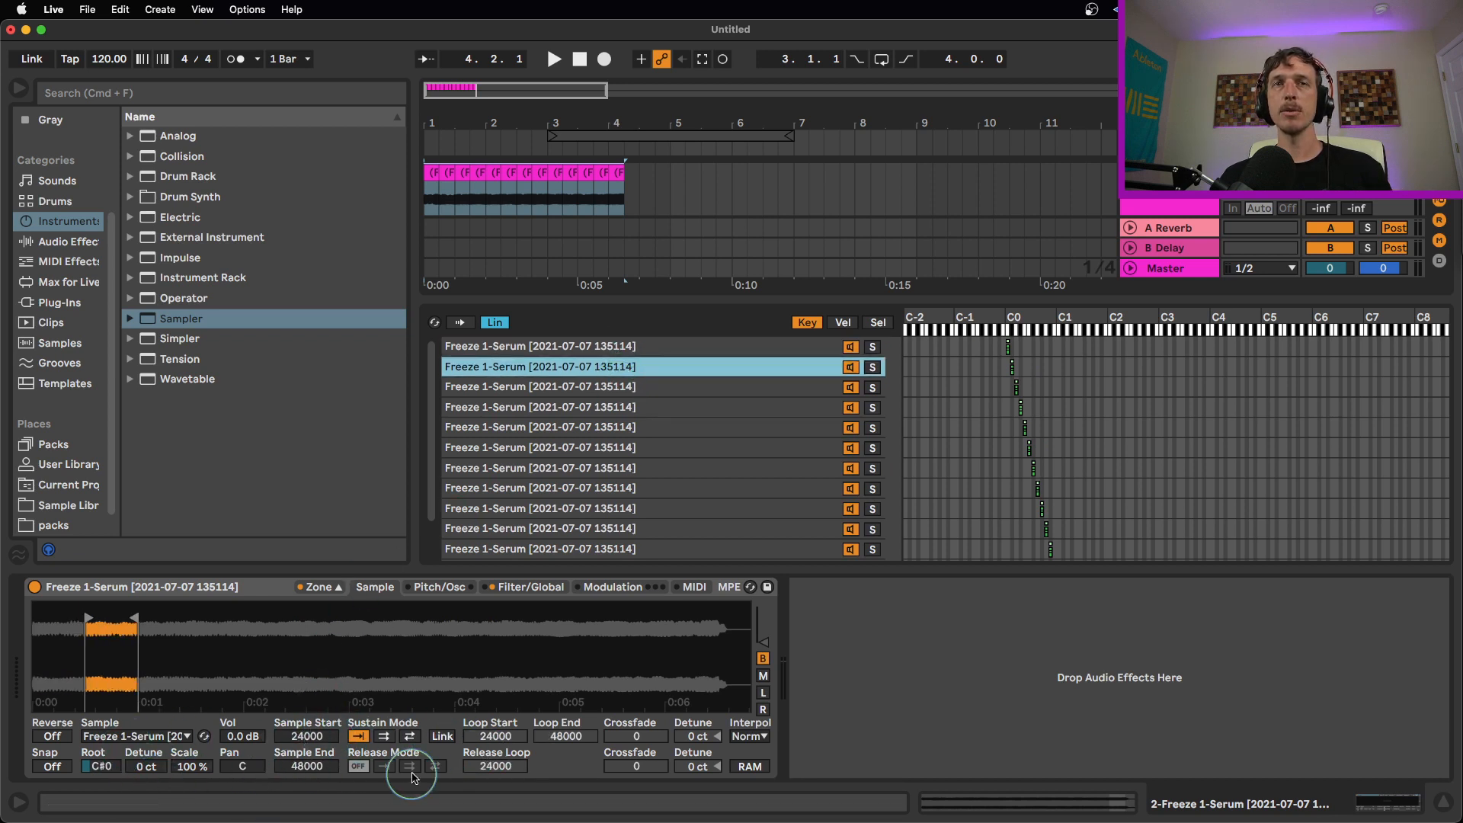
click(579, 386)
click(590, 408)
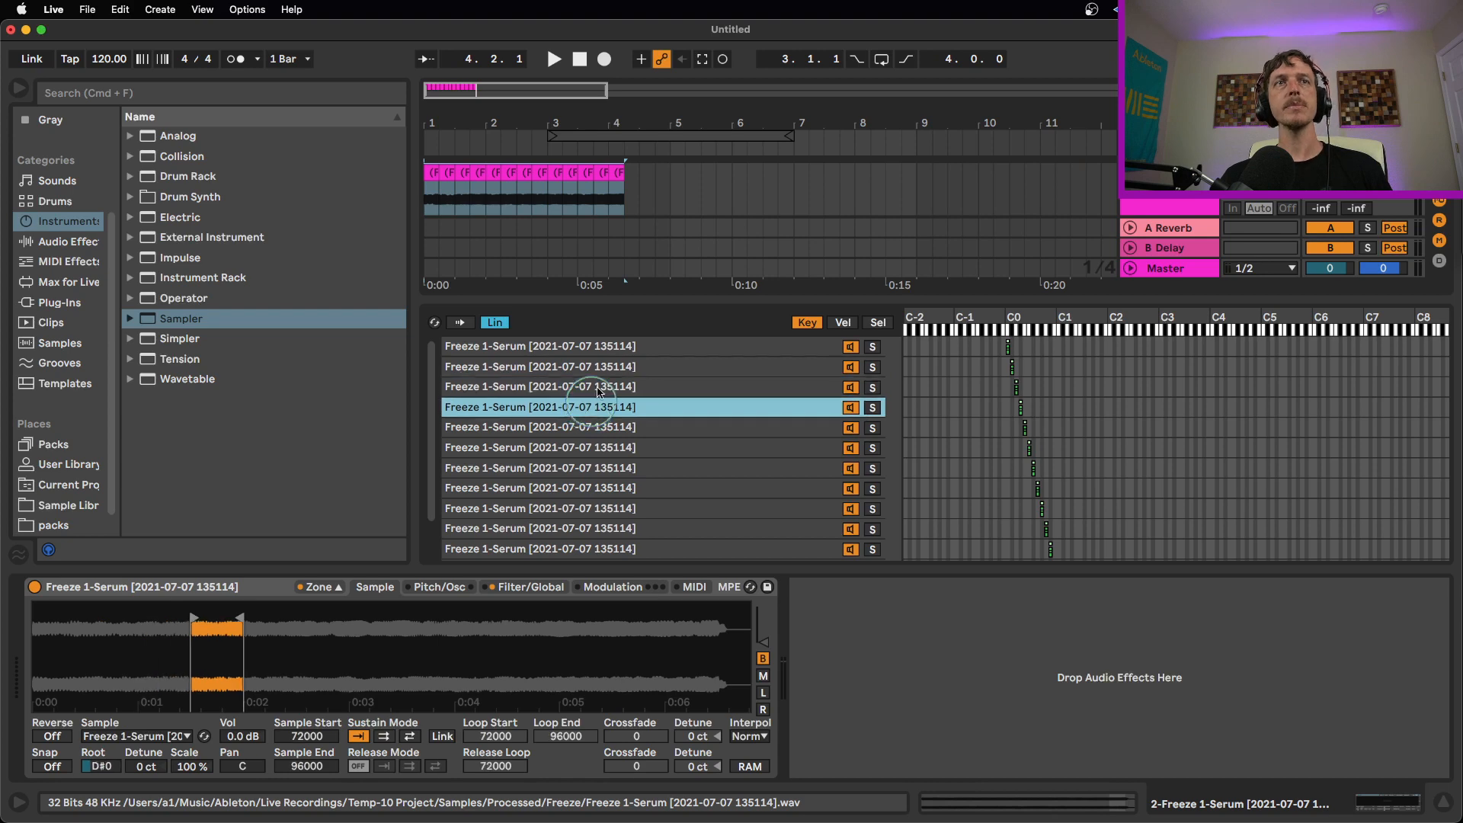
click(596, 367)
Step: Select all samples and set their Sustain Mode to forward looping
click(595, 347)
key(super+a)
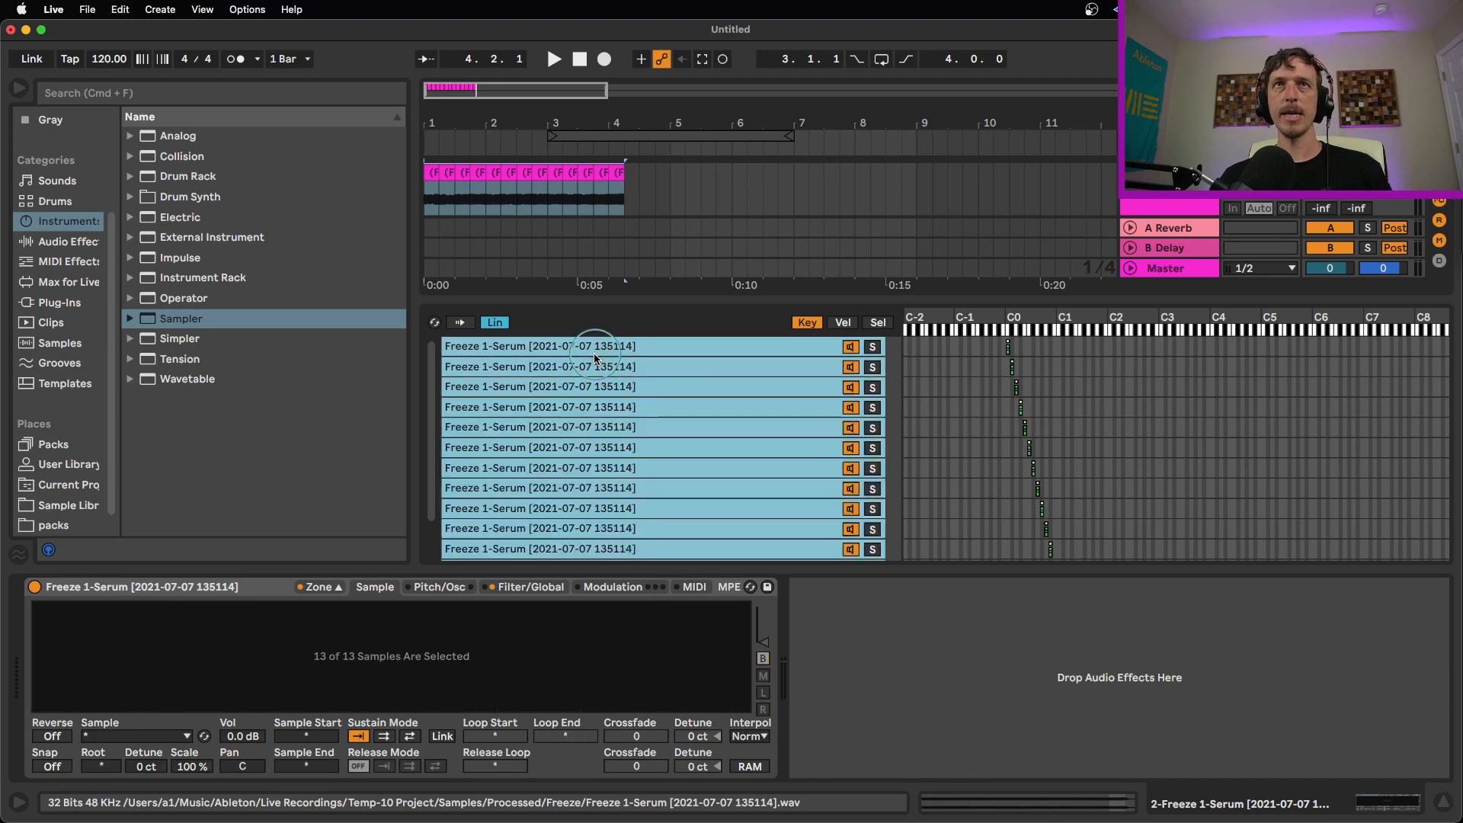
click(385, 737)
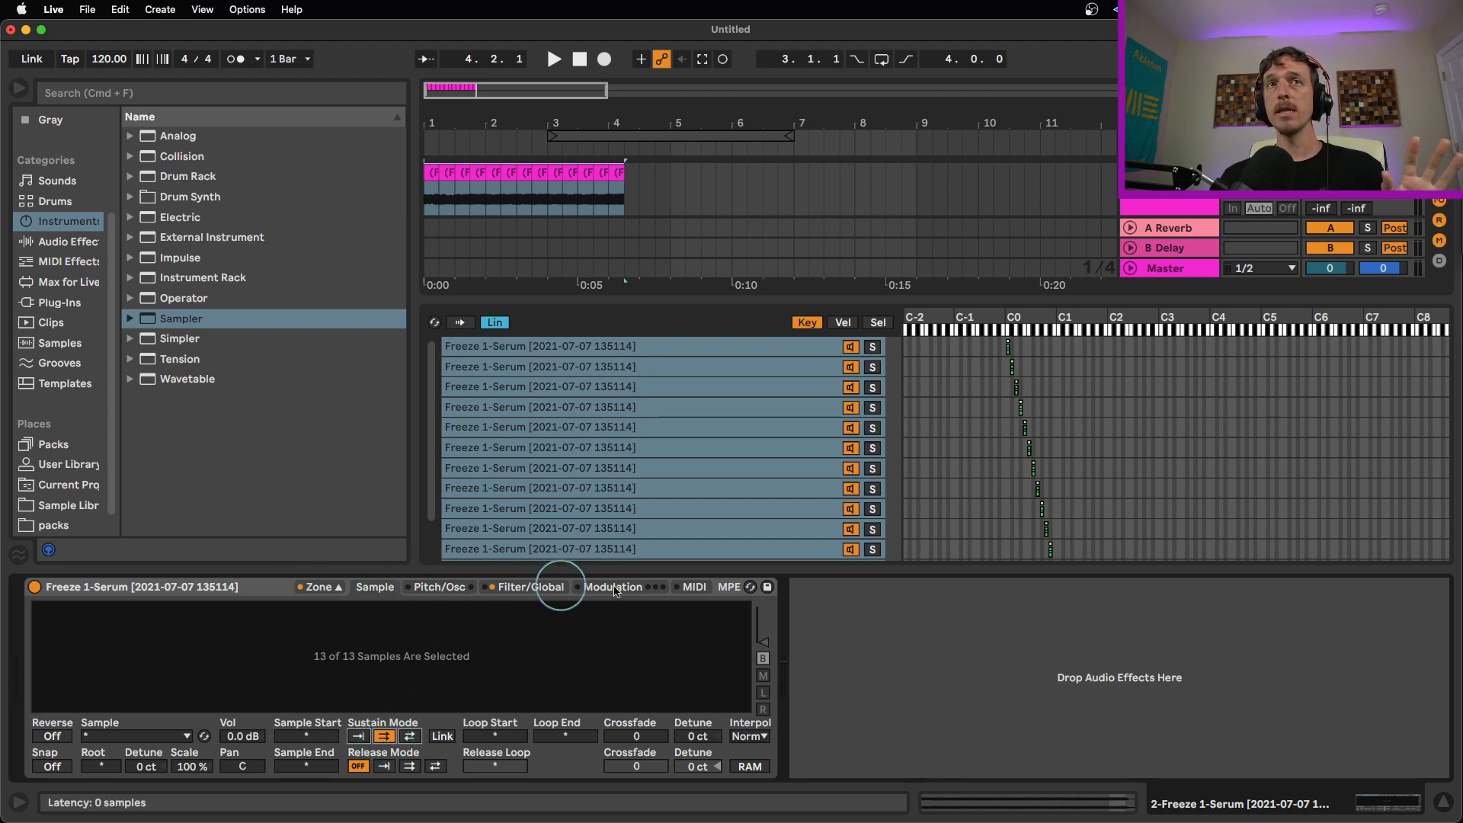
Step: Set Sampler's filter resonance to 6.8 % and limit the instrument to 1 voice
click(519, 587)
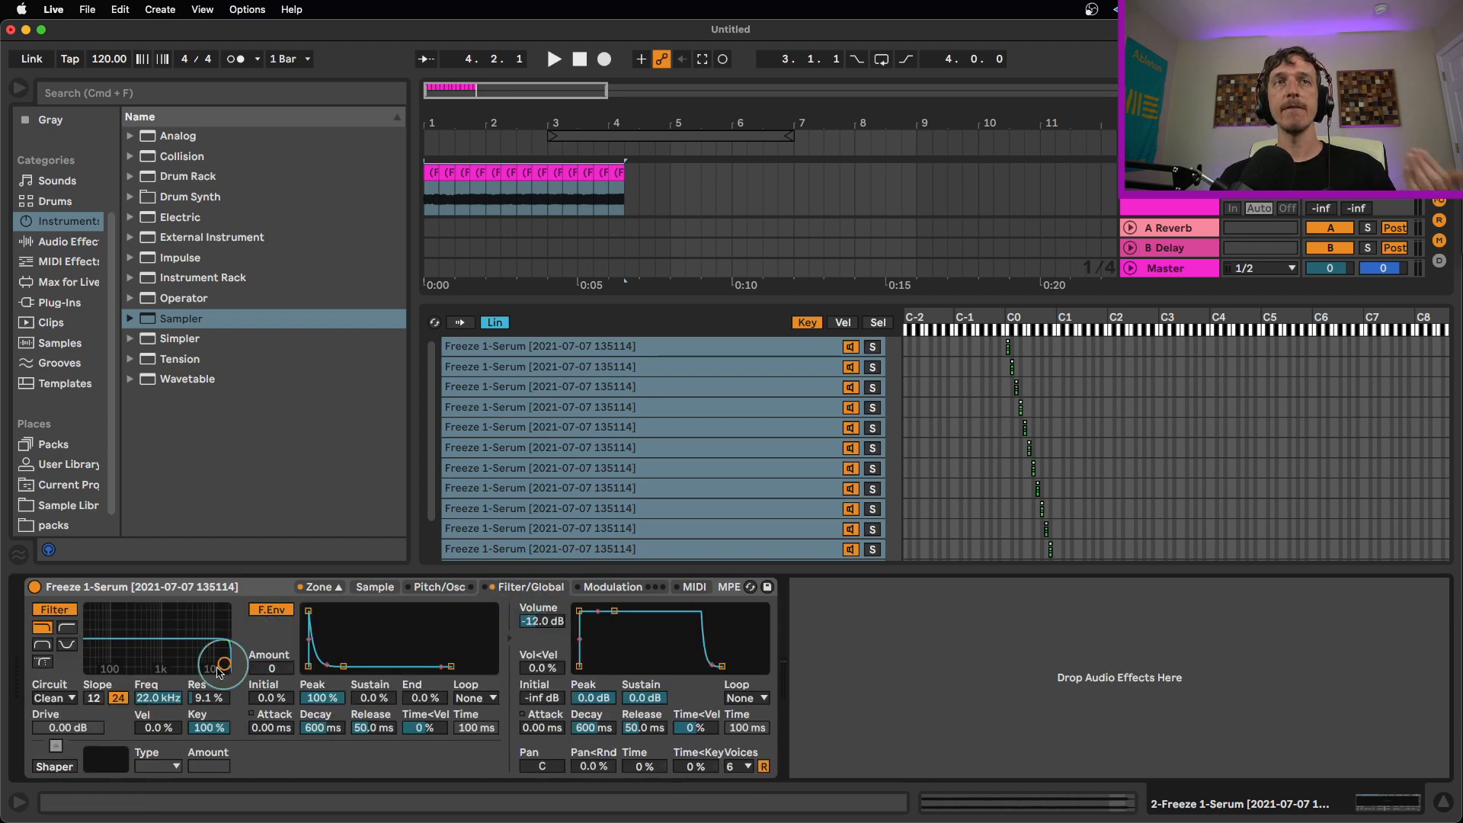
mouse_move(224, 663)
mouse_down()
mouse_move(156, 663)
mouse_move(225, 667)
mouse_up()
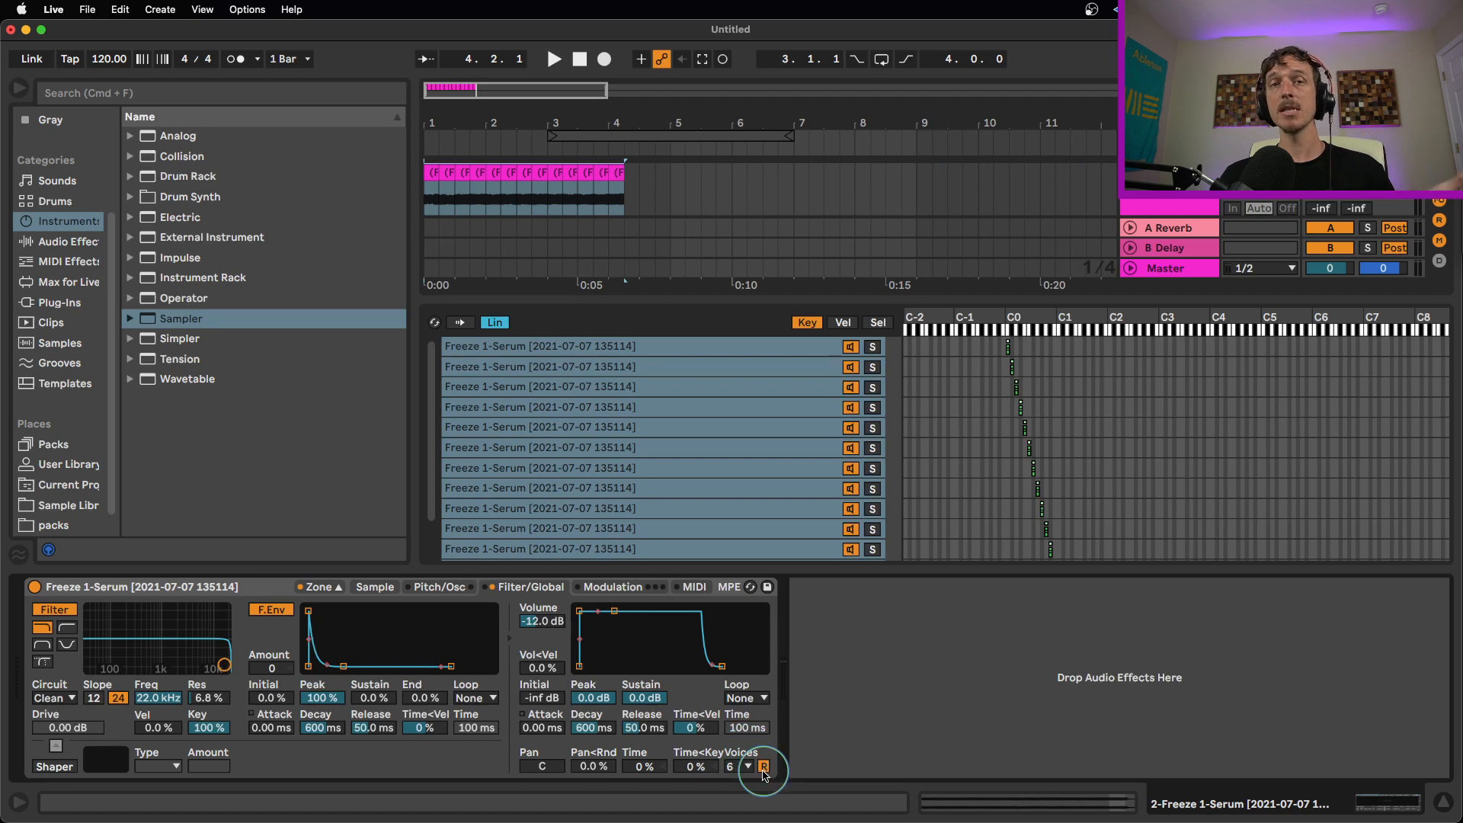
click(743, 766)
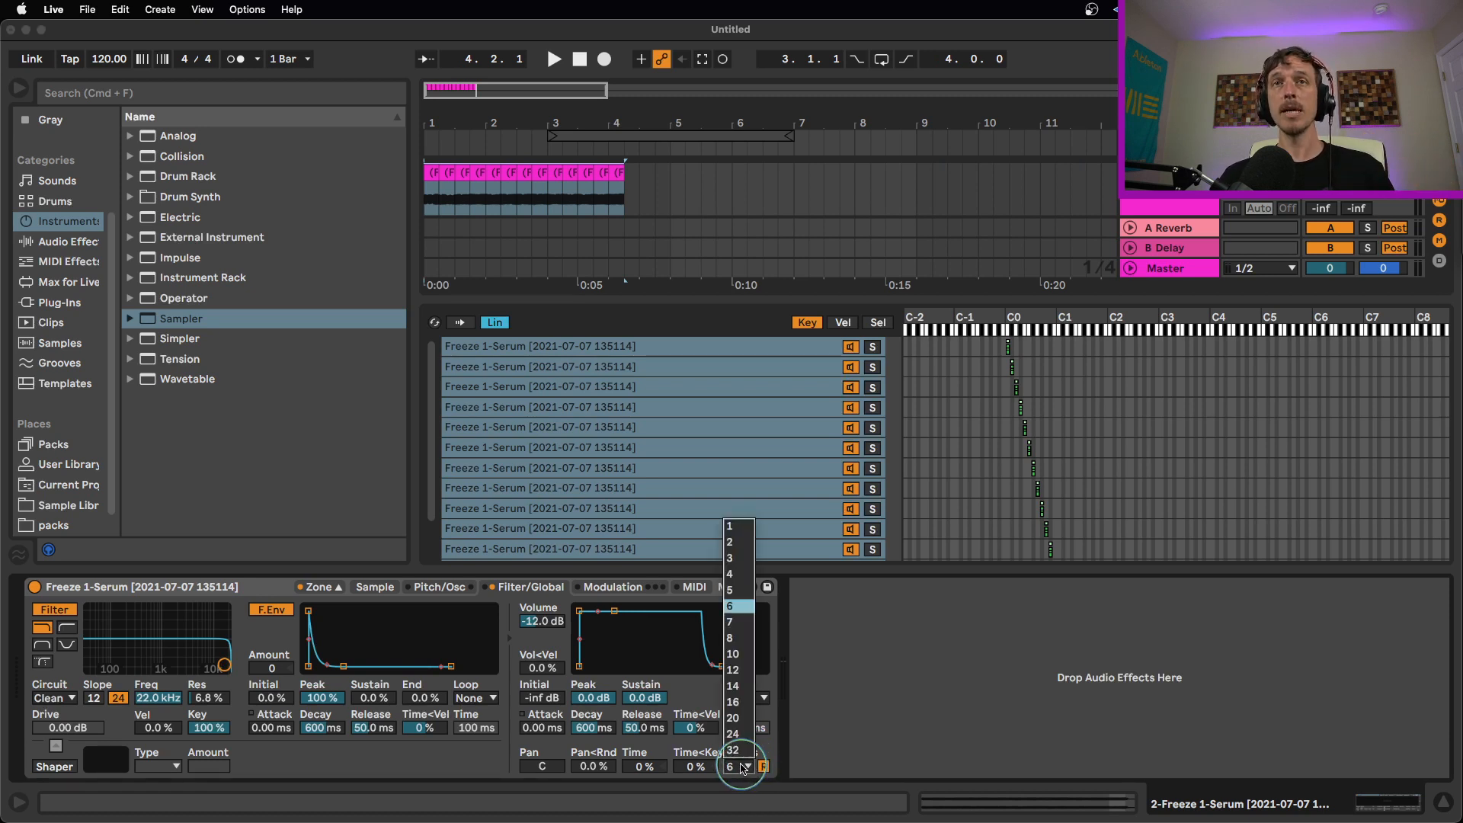
click(731, 526)
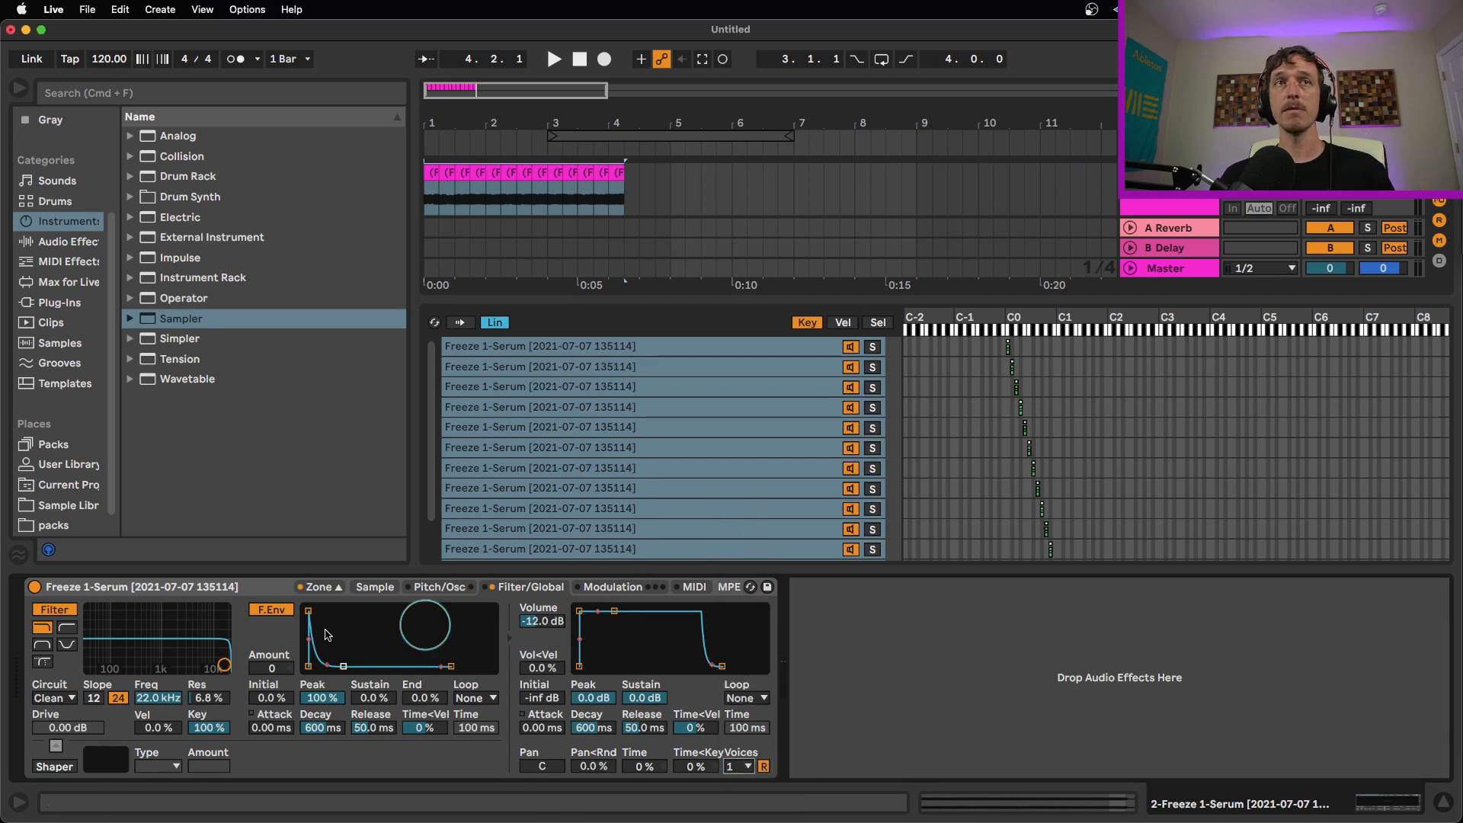
Step: Enable Sampler's modulation oscillator and set its volume to -19 dB
click(424, 587)
click(54, 610)
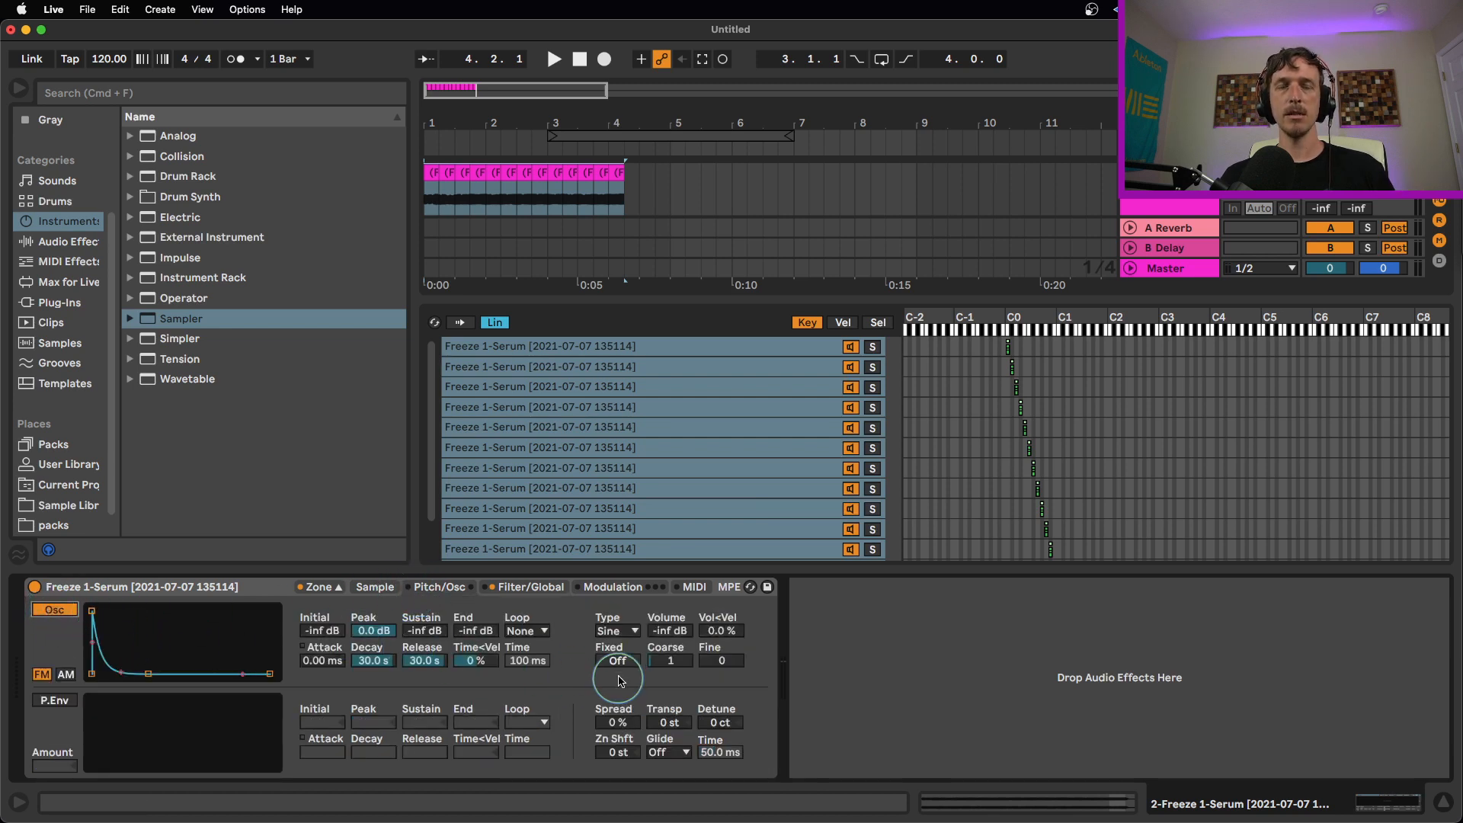
click(668, 632)
text(-14)
key(Return)
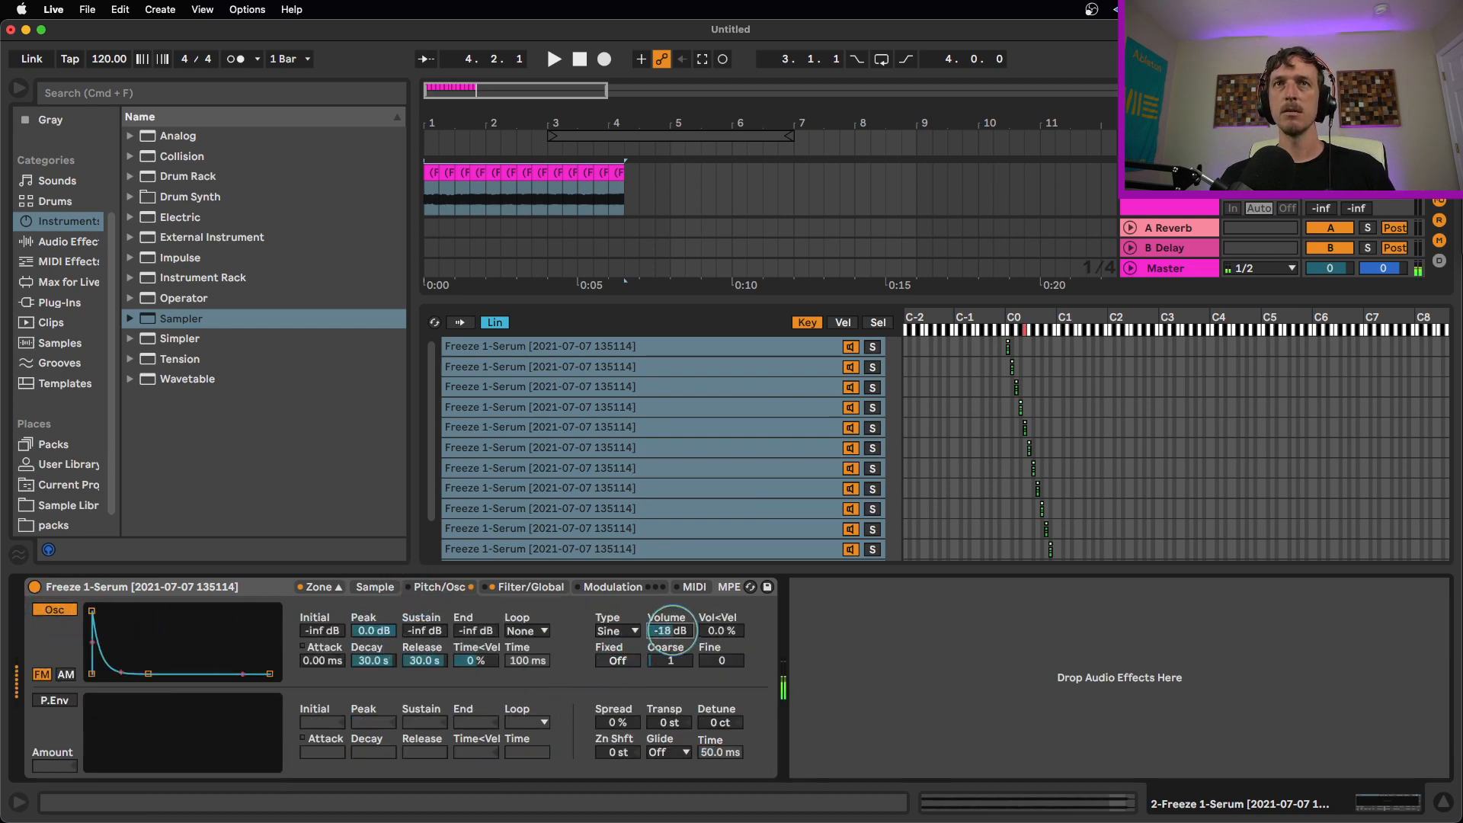
scroll(671, 633, down, 5)
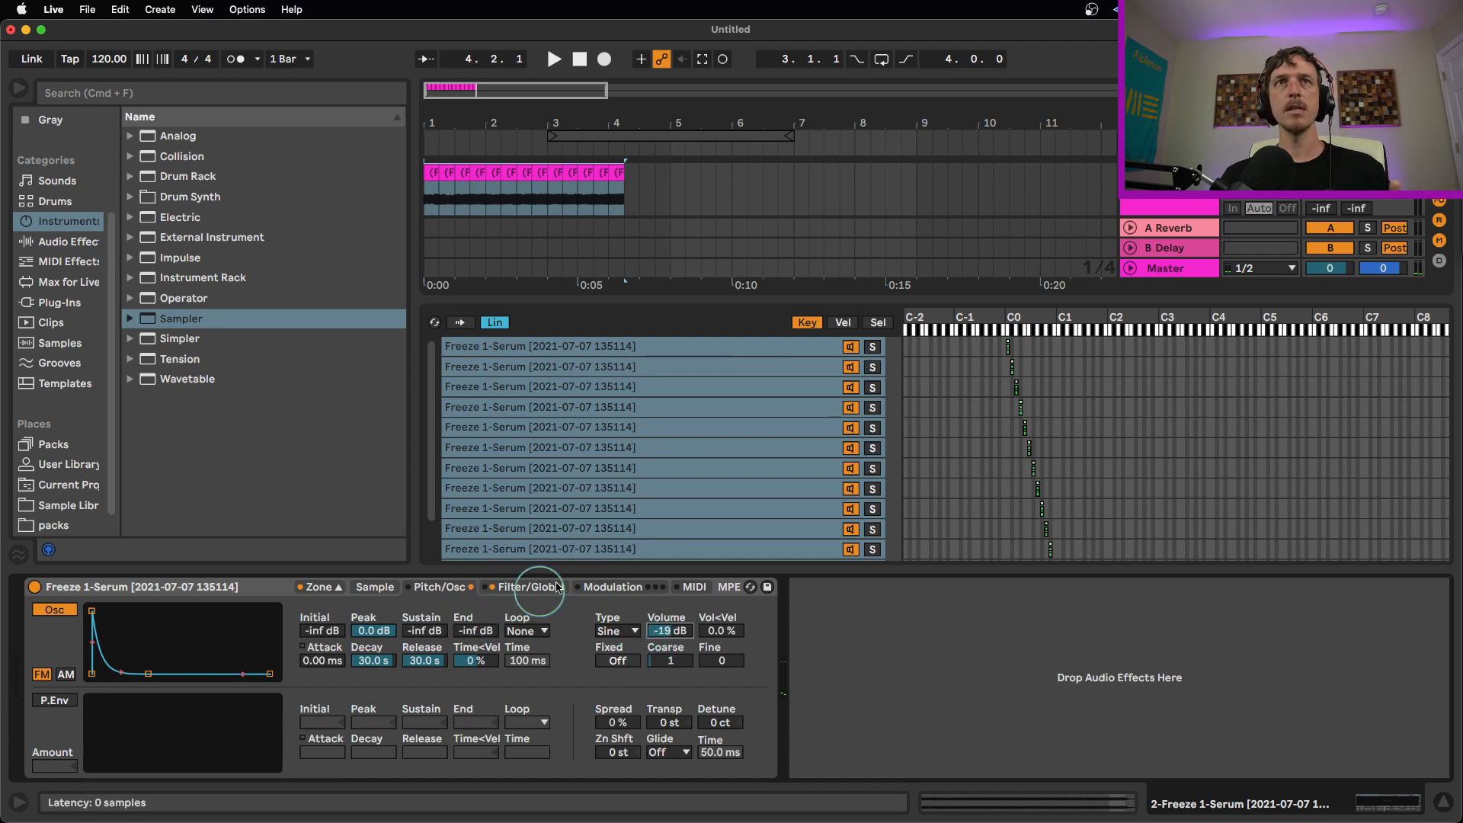
Step: Enable LFO 1 at 5.90 Hz and set its filter modulation amount to 15.8
click(601, 588)
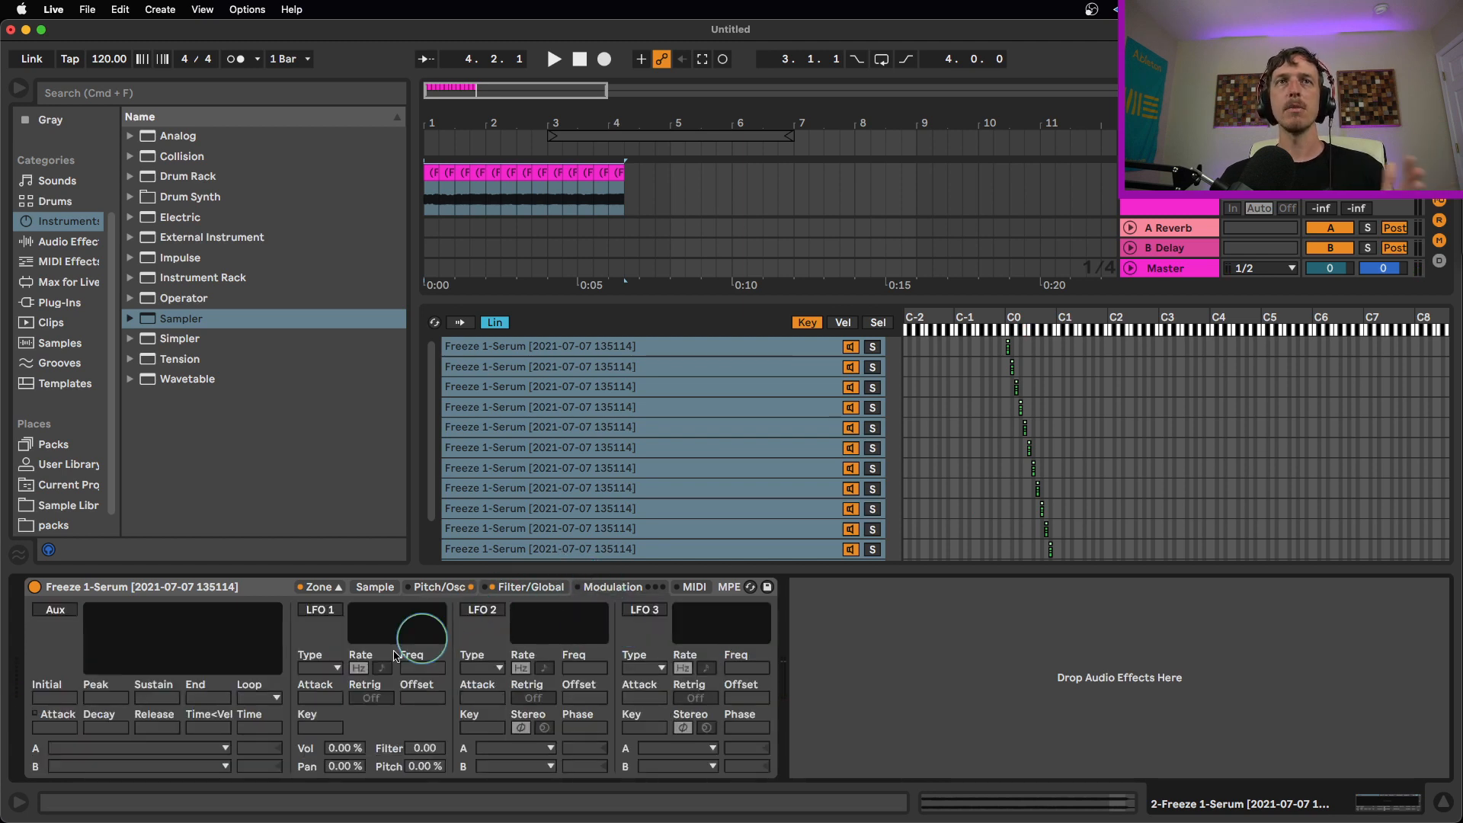
click(320, 609)
drag(426, 748, 424, 668)
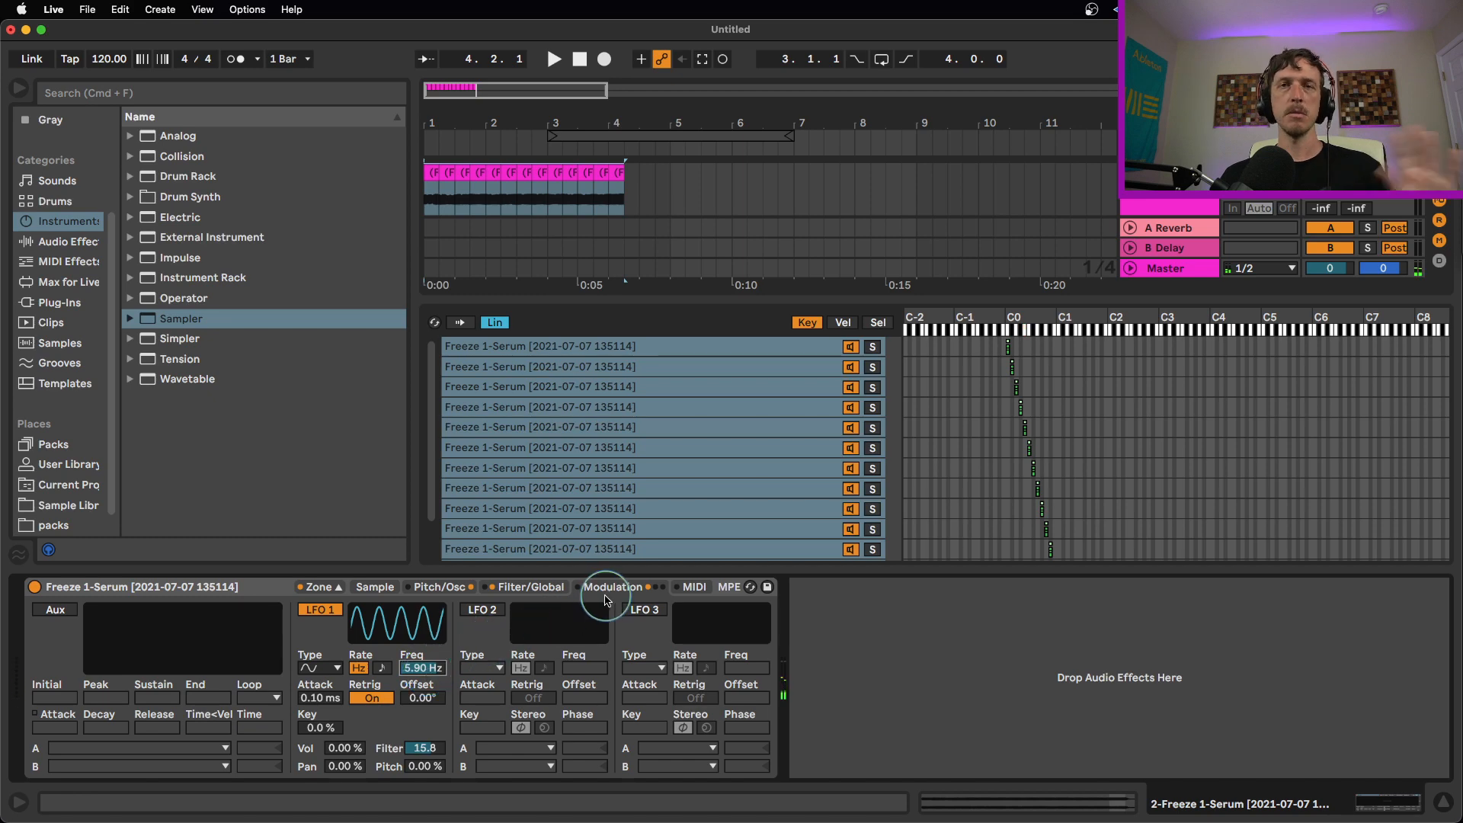
Step: Review the Filter/Global, Pitch/Osc and Sample settings, and hide and reopen the zone editor
click(531, 586)
click(439, 587)
click(375, 587)
click(319, 587)
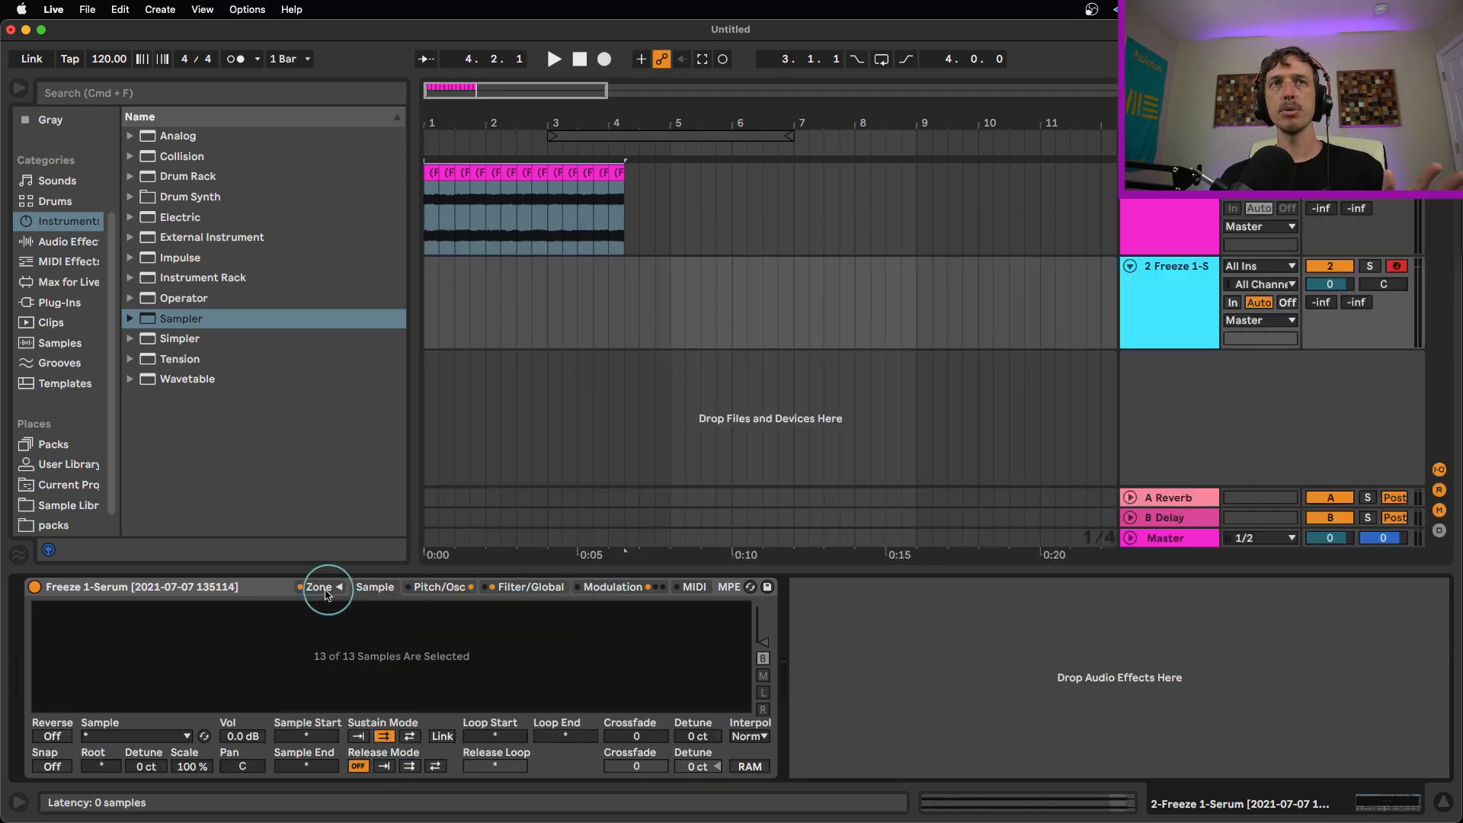
click(220, 590)
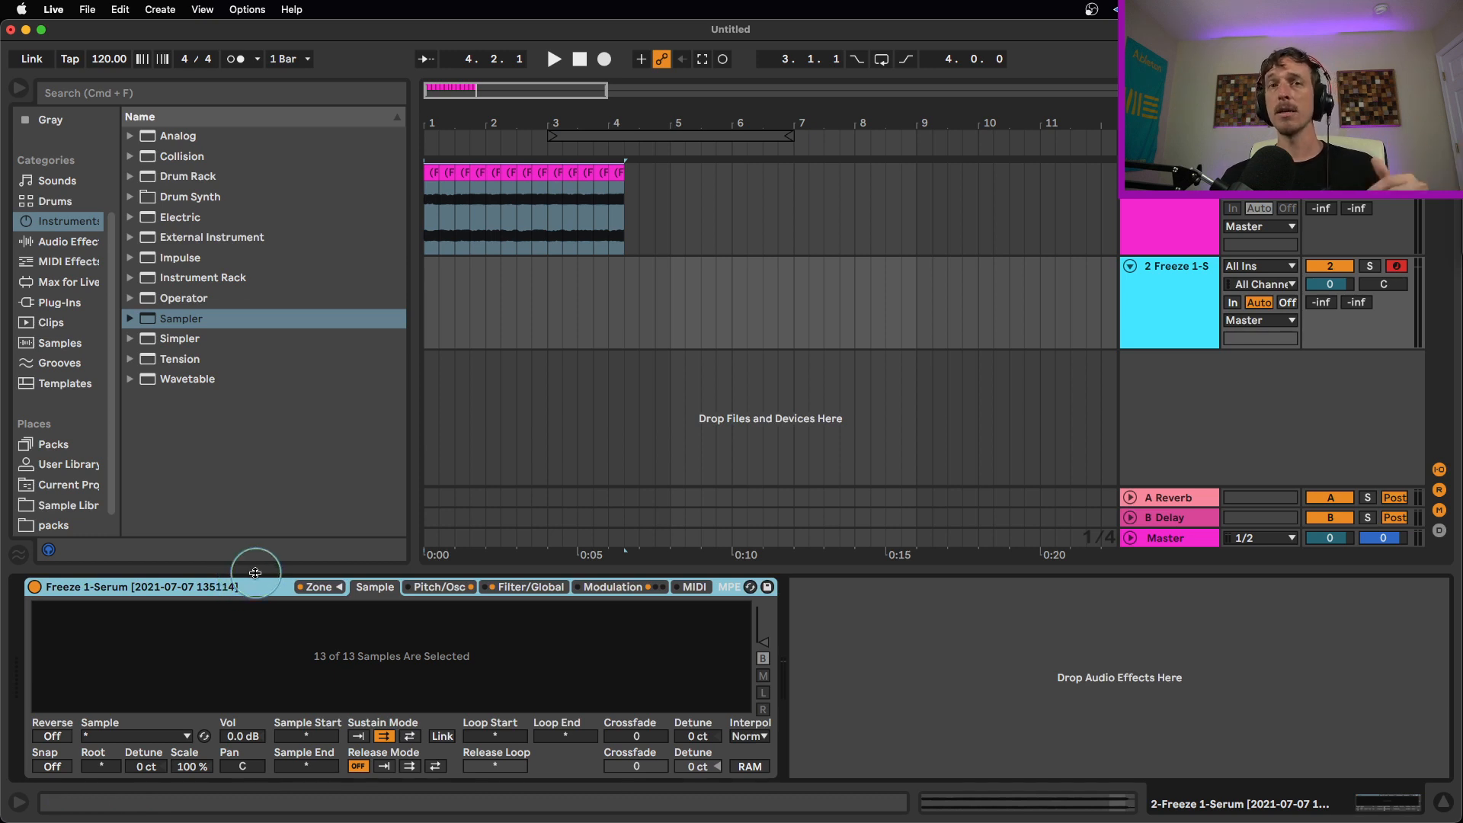
click(319, 588)
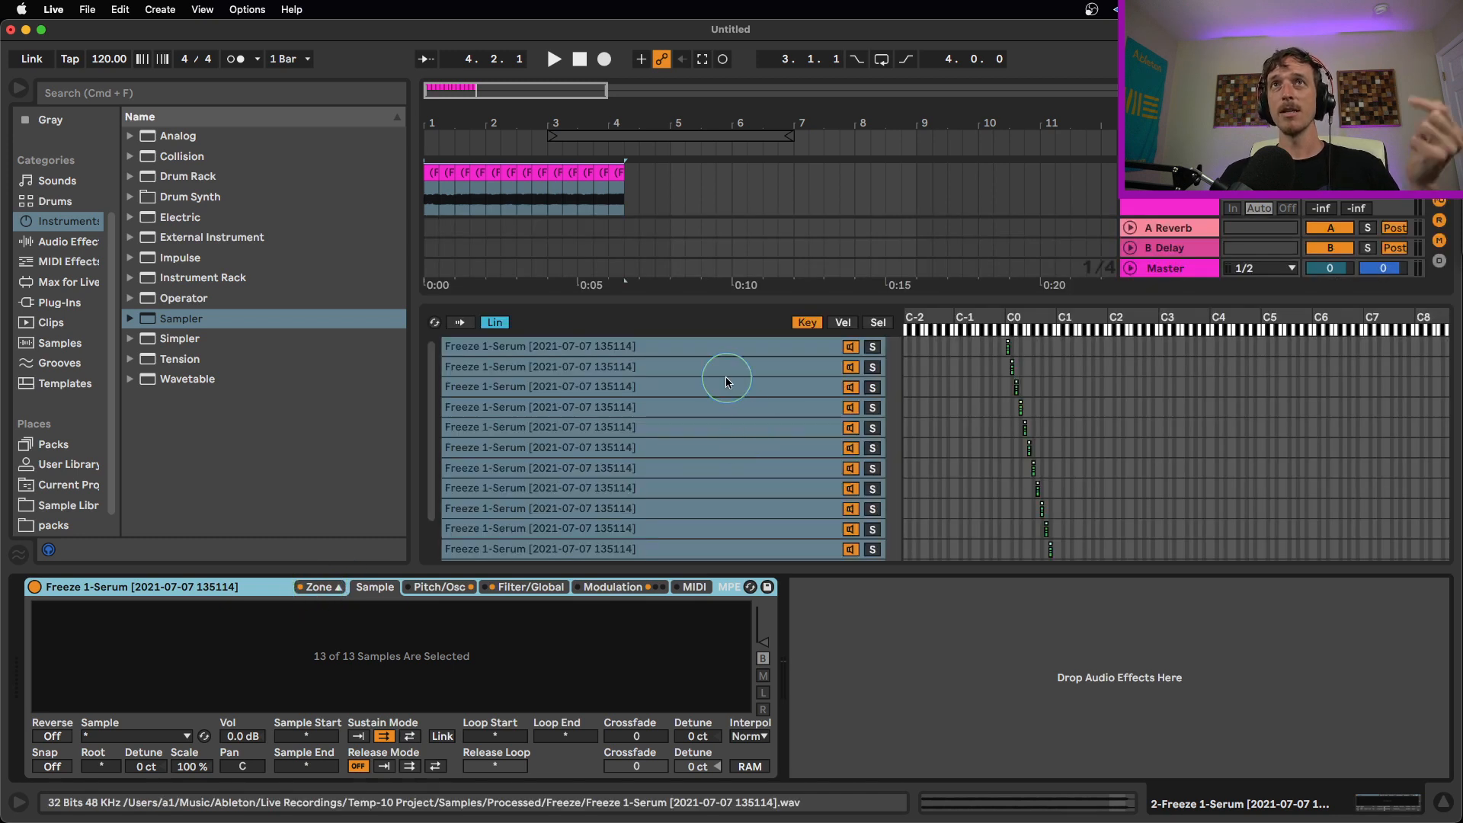